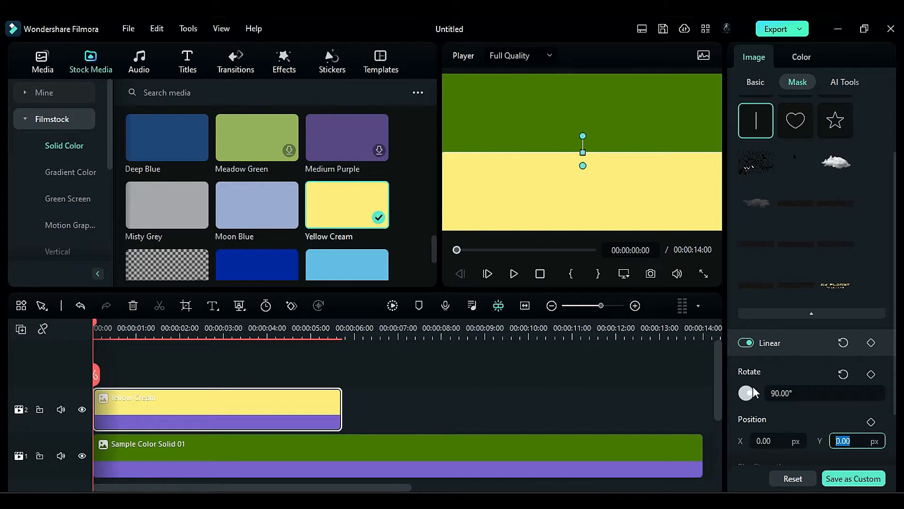
- Set the Yellow Cream clip's linear mask to Y 93 px and keyframe its transform at the start with X position -1921 px
key("Return")
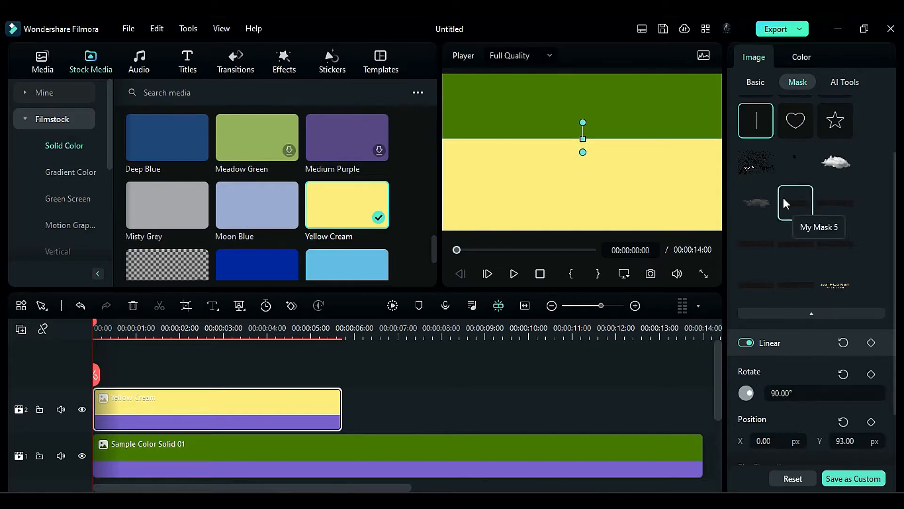
left_click(753, 82)
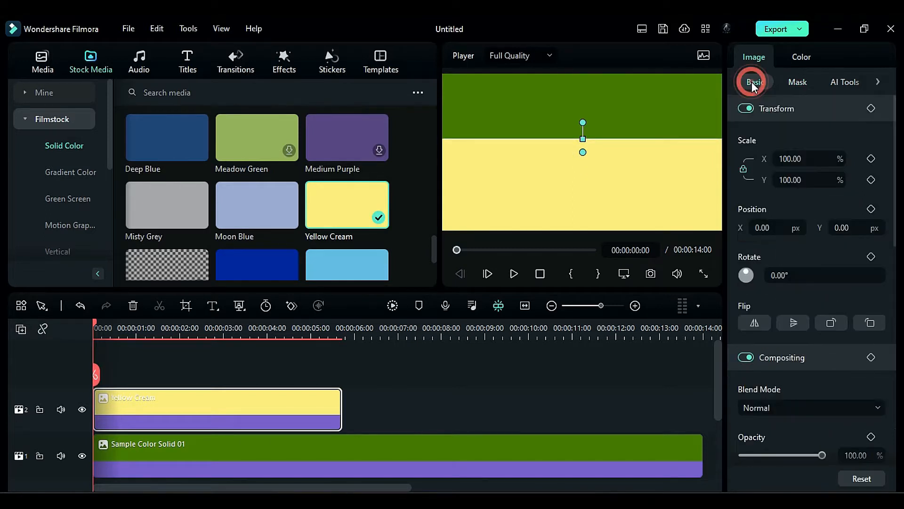
left_click(870, 109)
left_click(763, 227)
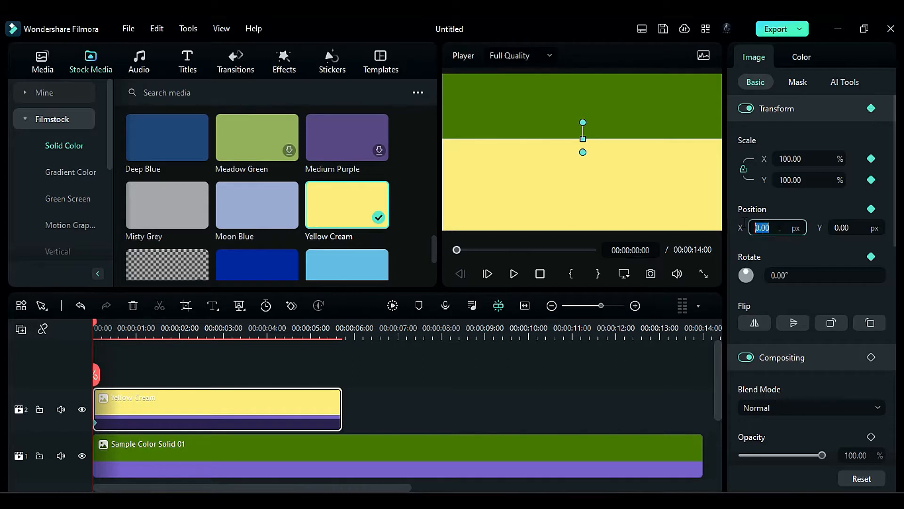
type("-1921")
key("Return")
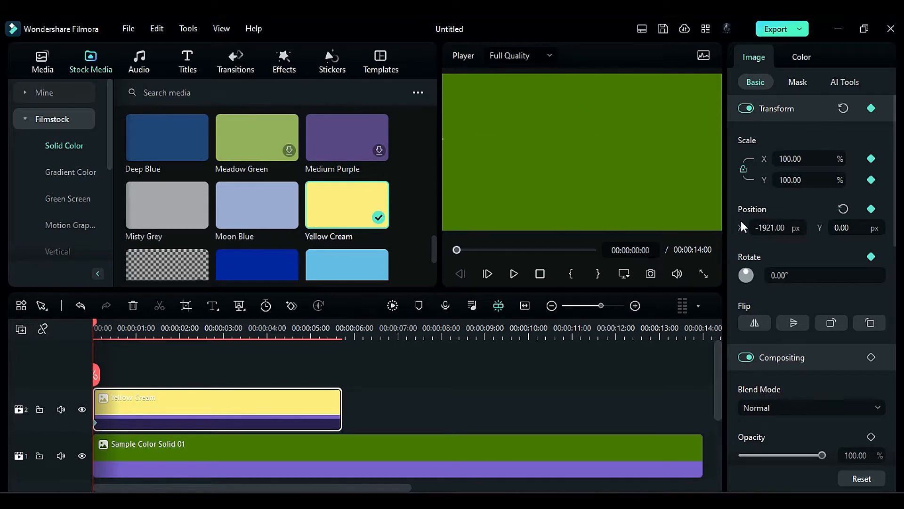
- Keyframe the Yellow Cream clip at X 0 at 00:00:00:19, hold it at 00:00:05:01, and set X -1921 px at 00:00:05:18
left_click_drag(96, 323, 126, 337)
left_click(843, 209)
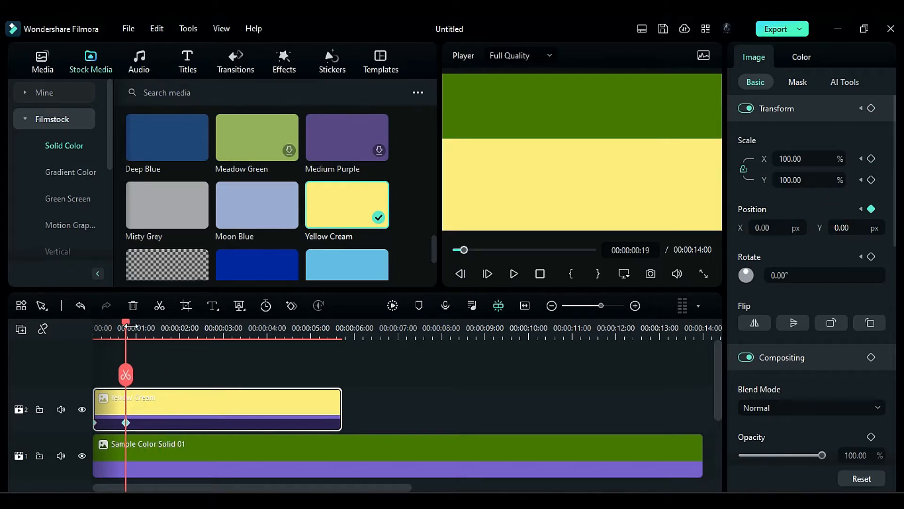
left_click_drag(128, 327, 314, 381)
left_click(871, 109)
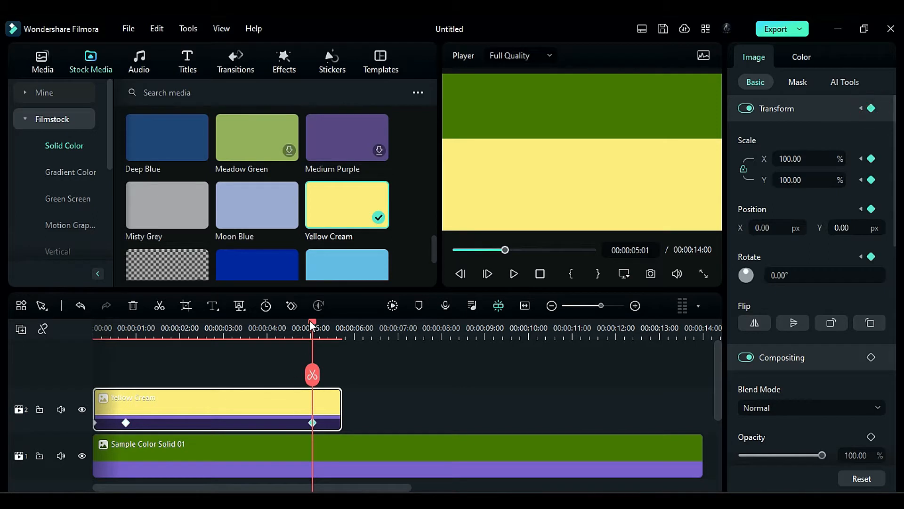
left_click_drag(312, 326, 340, 327)
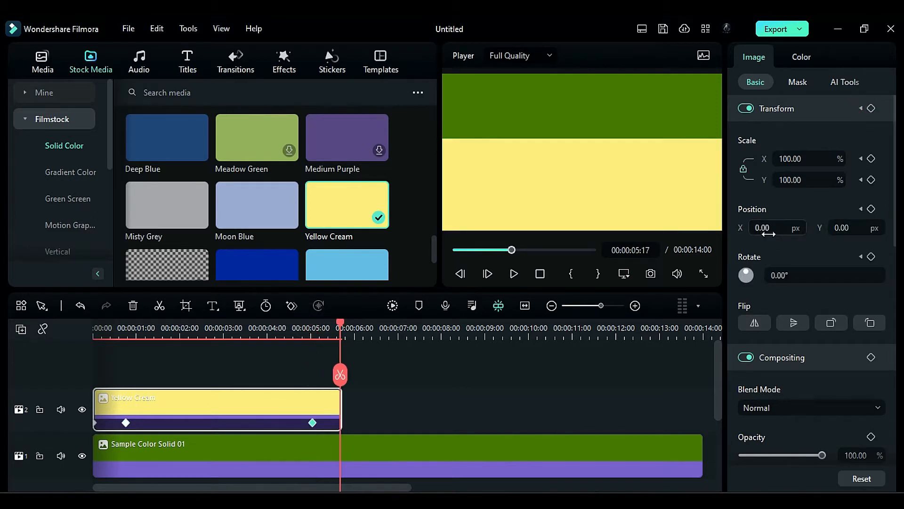
key("Return")
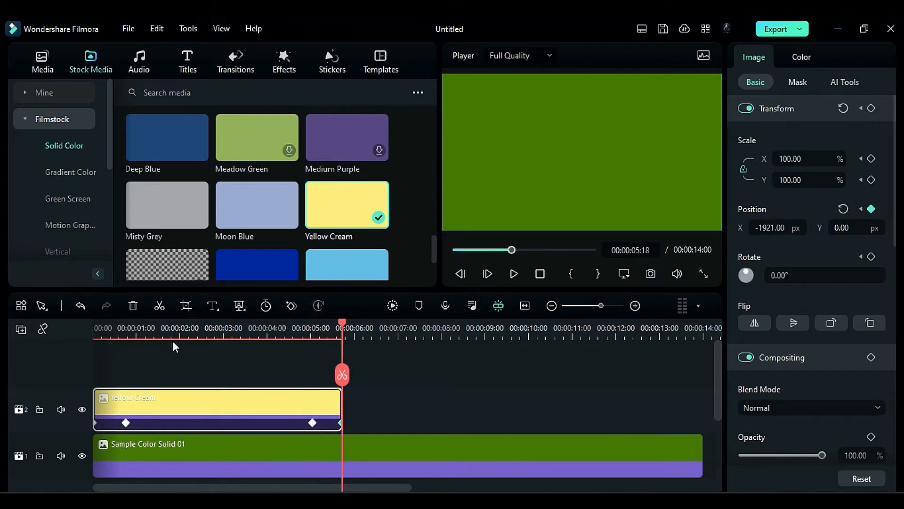
- Add the White solid color on a new track above Yellow Cream, starting at 00:00:00:12
left_click_drag(164, 326, 114, 333)
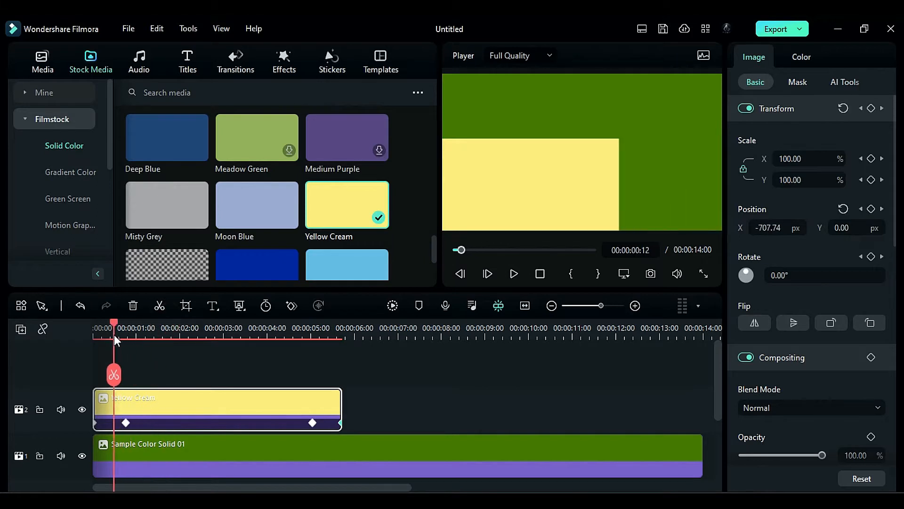
scroll(220, 236, "up", 3)
left_click_drag(168, 193, 115, 371)
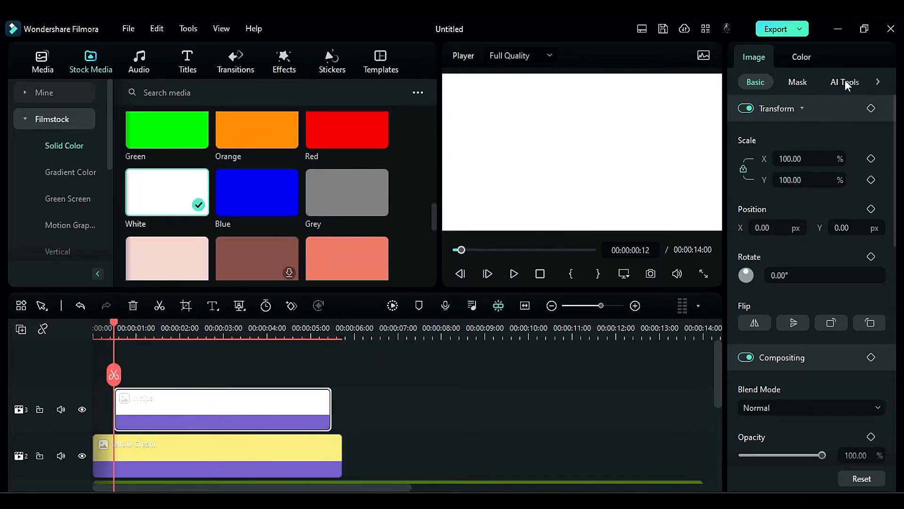
- Apply a linear mask to the White clip, rotated 90° with its Y position at 93 px
left_click(796, 83)
left_click(753, 192)
scroll(825, 349, "down", 3)
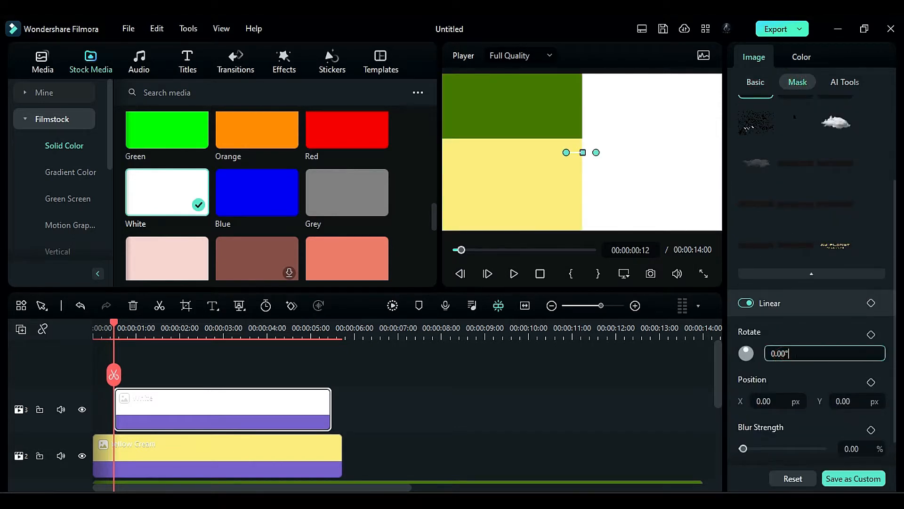
key("Return")
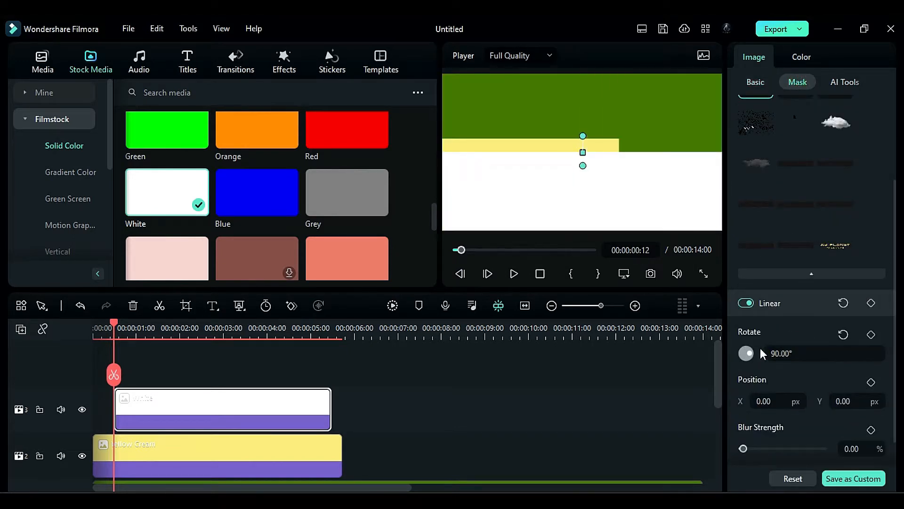
key("Tab")
key("Tab")
type("93")
key("Return")
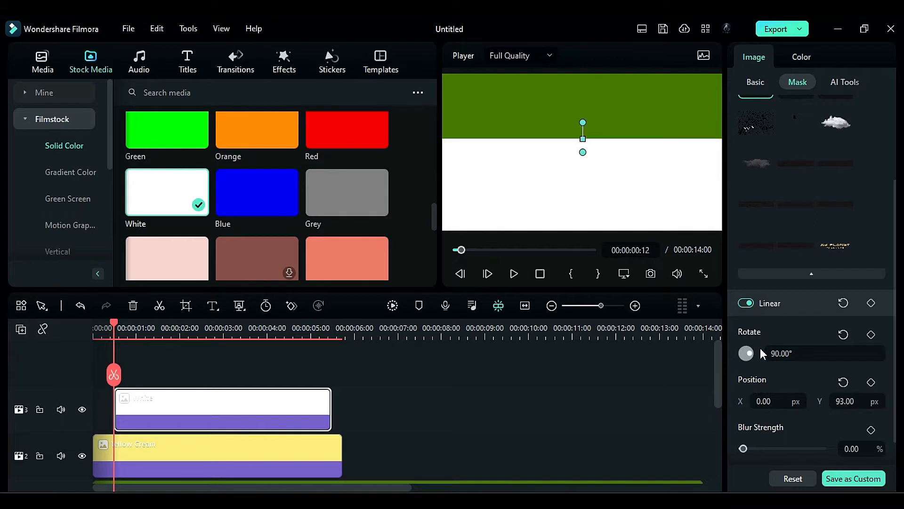
- Add a transform keyframe at the start of the White clip with X position -1921 px
left_click(755, 82)
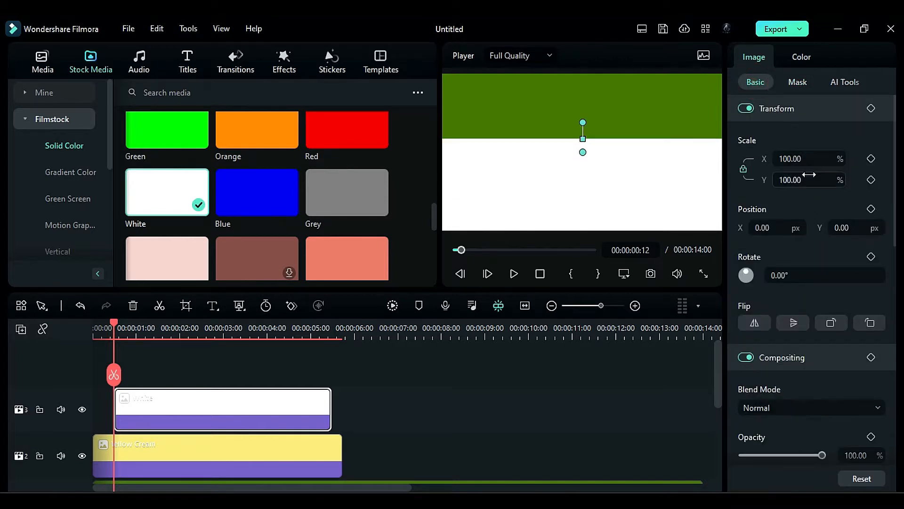
left_click(871, 109)
left_click(763, 228)
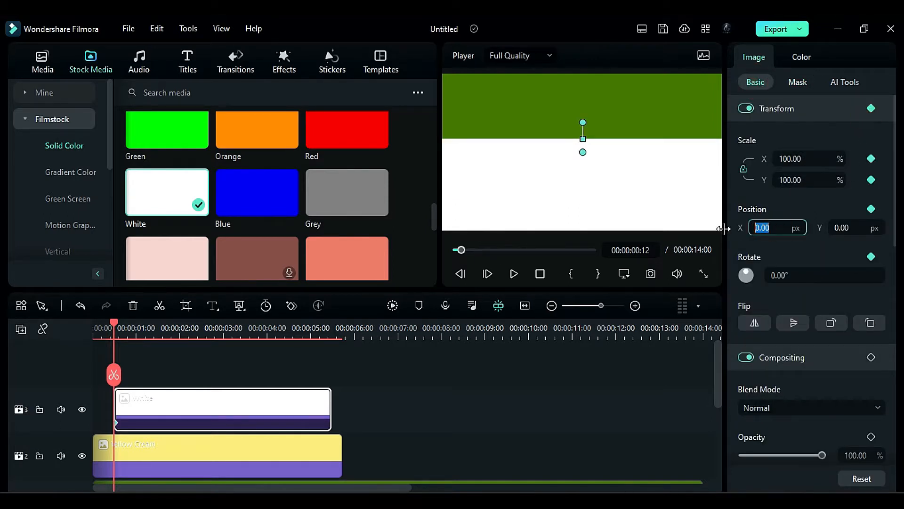
key("Return")
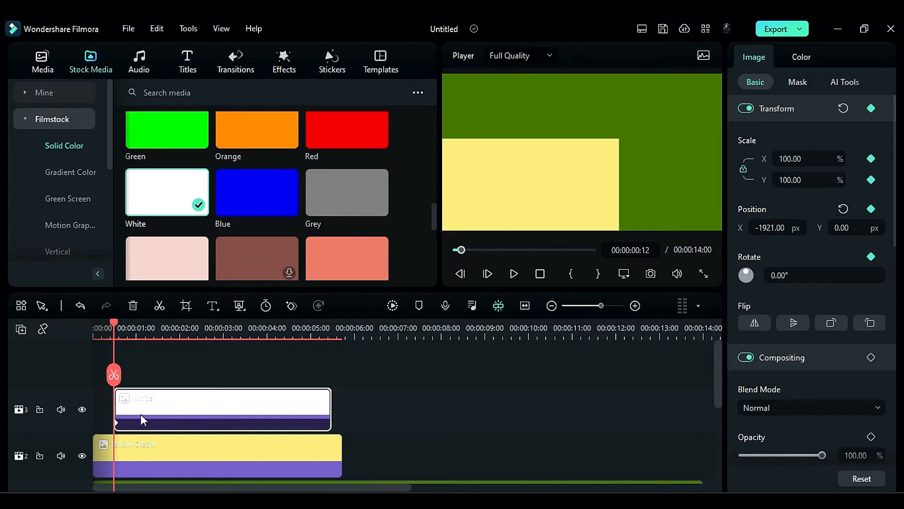
- Keyframe the White clip at X 0 about one second into the timeline, hold it at 00:00:04:17, and set X -1921 px at 00:00:05:10
left_click_drag(119, 331, 296, 390)
left_click(843, 209)
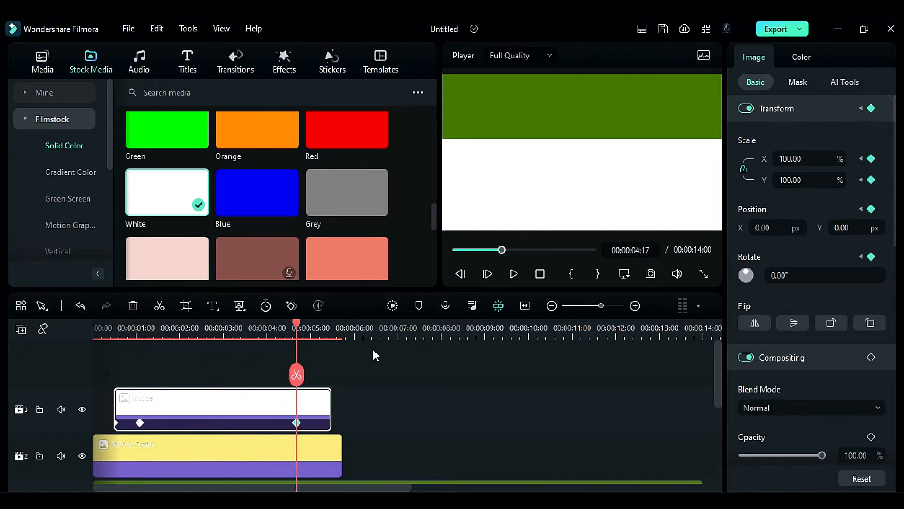
left_click_drag(301, 332, 329, 348)
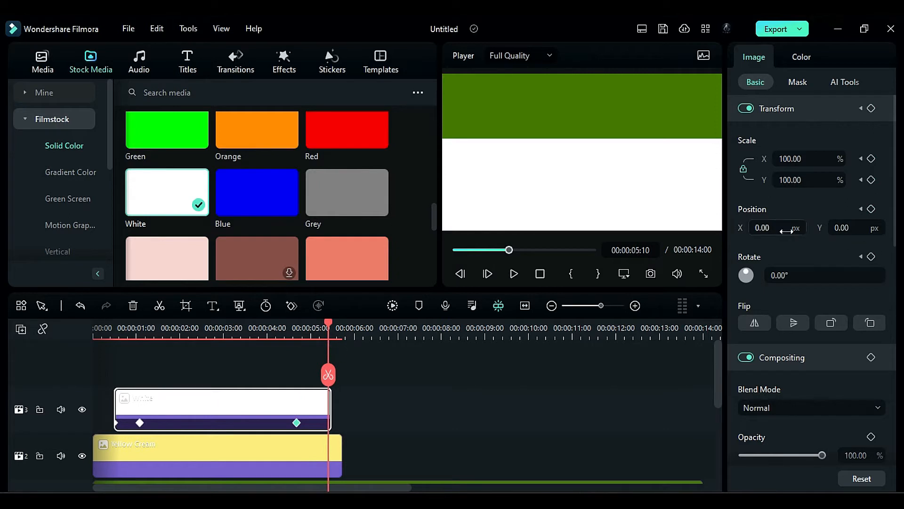
key("Return")
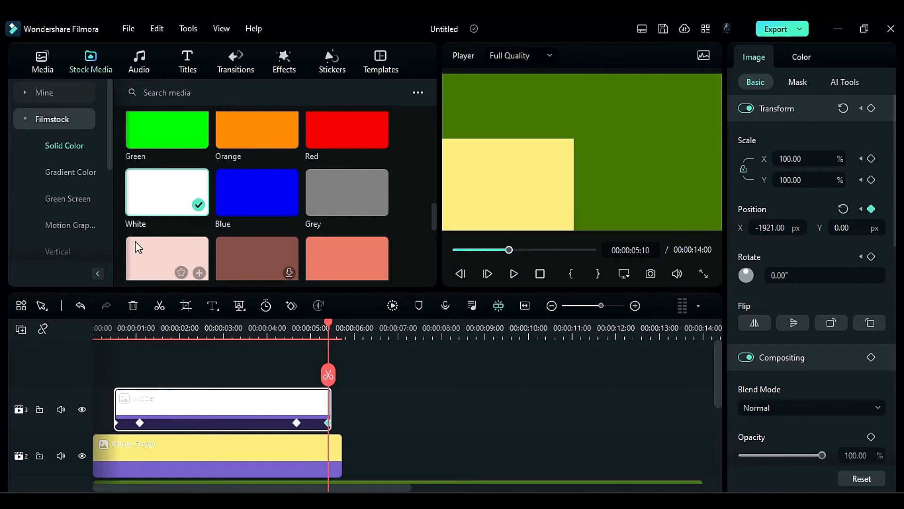
- Place a Default Title on a track above White from the timeline's start and extend it to the end of the Yellow Cream clip
left_click(185, 55)
left_click_drag(162, 156, 96, 357)
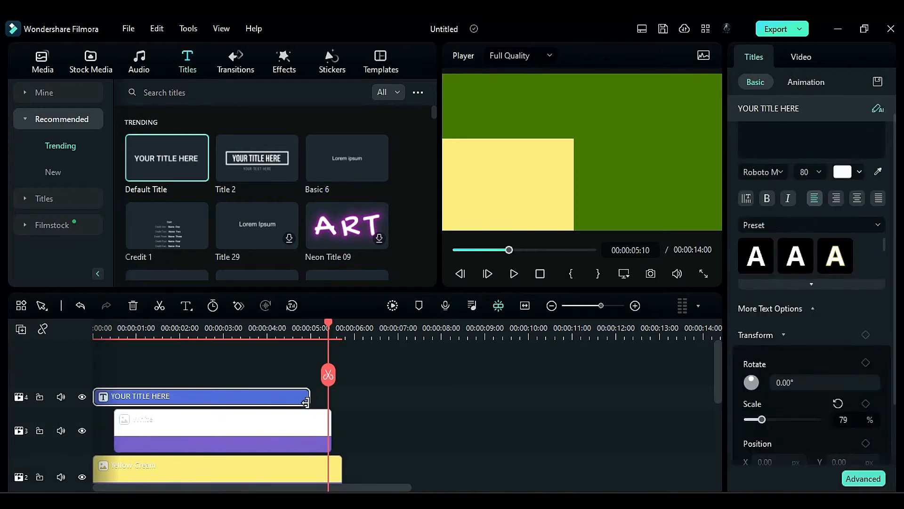
left_click_drag(306, 402, 339, 402)
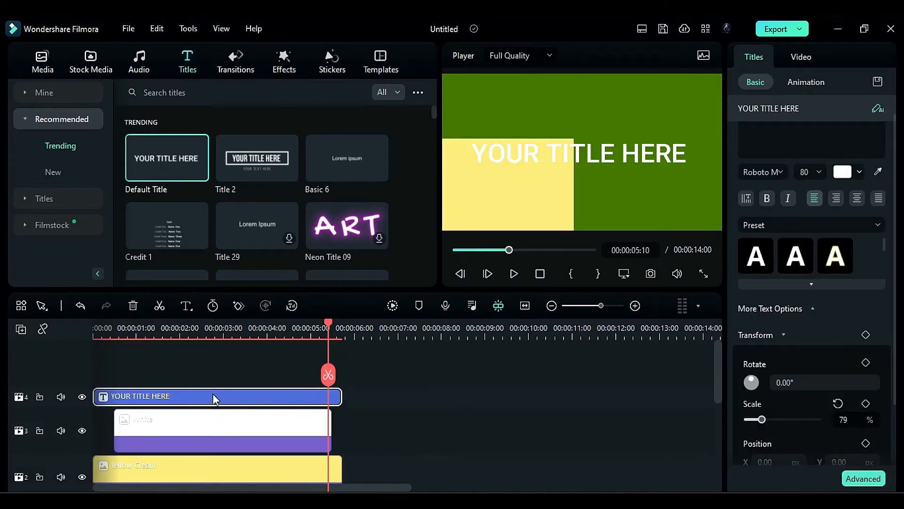
- Set the title's font to Montserrat Black and open its advanced text editor
left_click(763, 172)
scroll(777, 283, "up", 10)
left_click(768, 295)
left_click(864, 478)
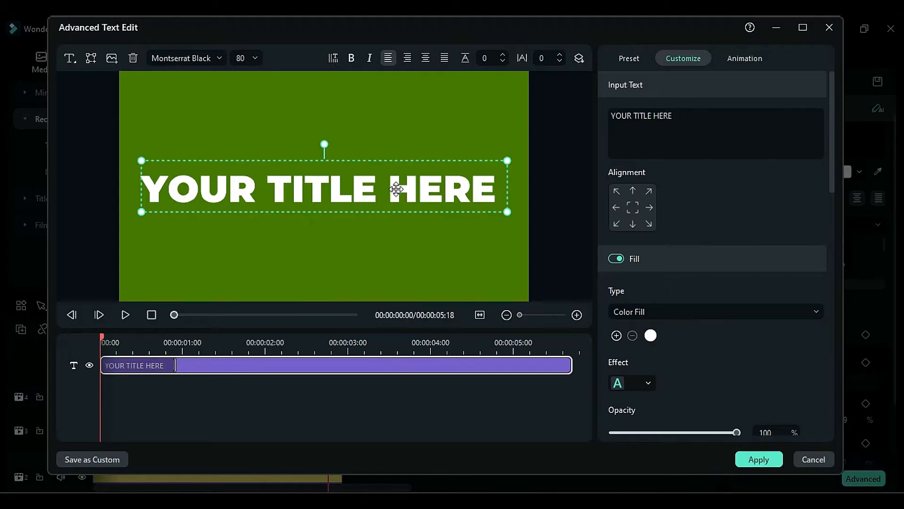
- Replace the title with the lines "EVENT", "OPENERS" and "FOR FILMORA" at -40 line spacing, placed in the frame's lower left
key("ctrl+a")
type("EVENT")
key("Return")
type("OPENERS")
key("Return")
type("FOR FILMORA")
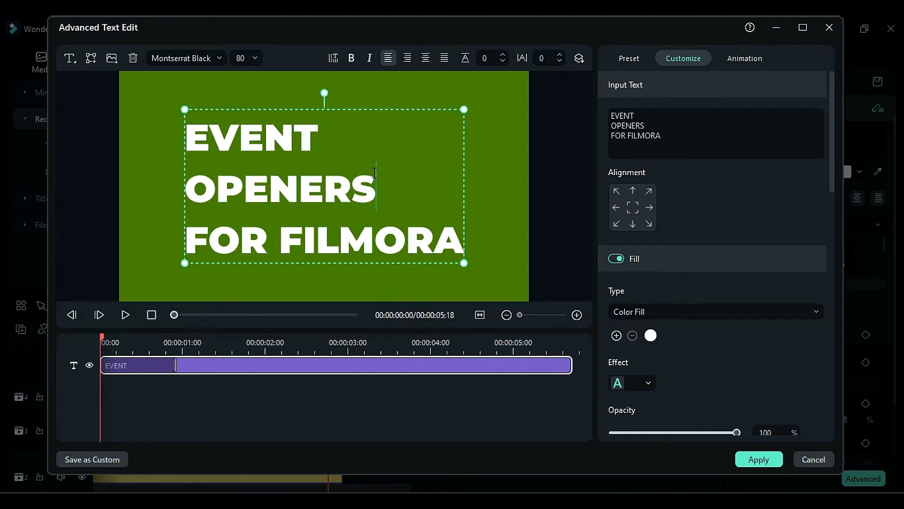
left_click_drag(486, 59, 467, 59)
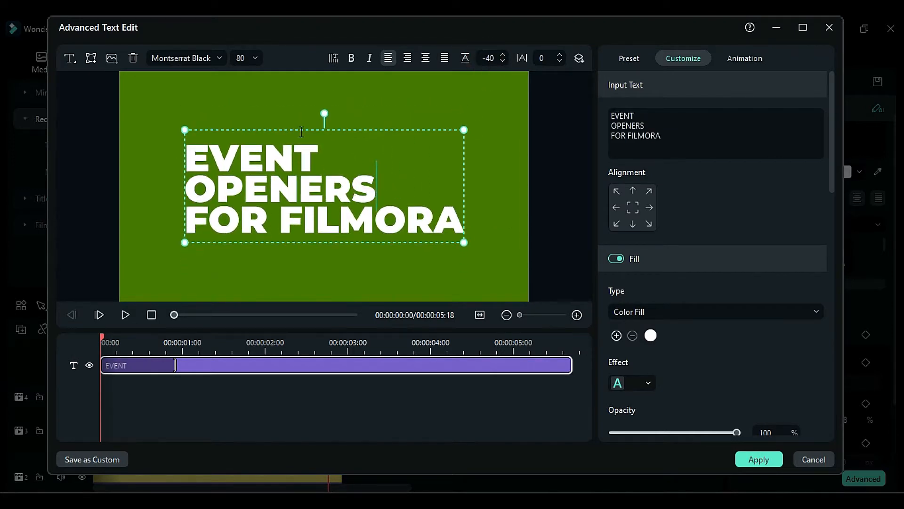
left_click_drag(302, 131, 248, 177)
- Add a second text "BY FILMORA", shrink it to size 23 and place it to the right of "EVENT"
left_click(69, 58)
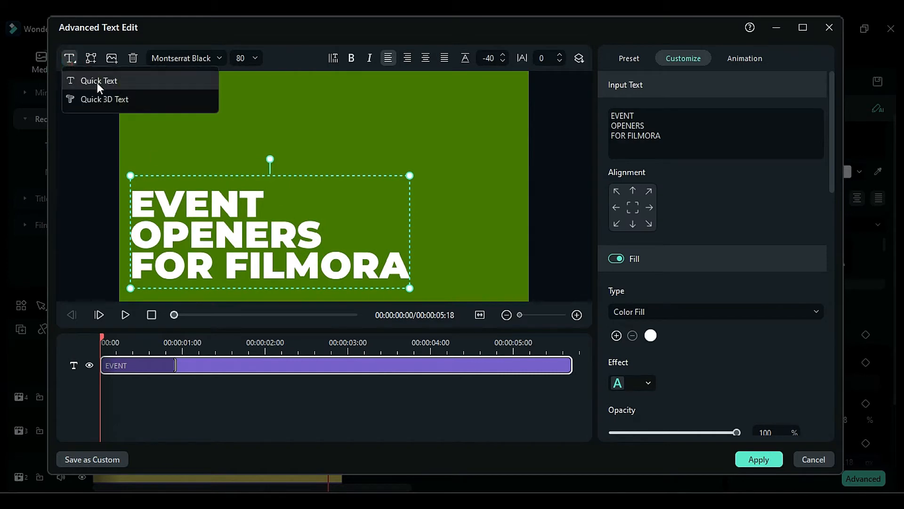
left_click(98, 83)
type("BY FILMORA")
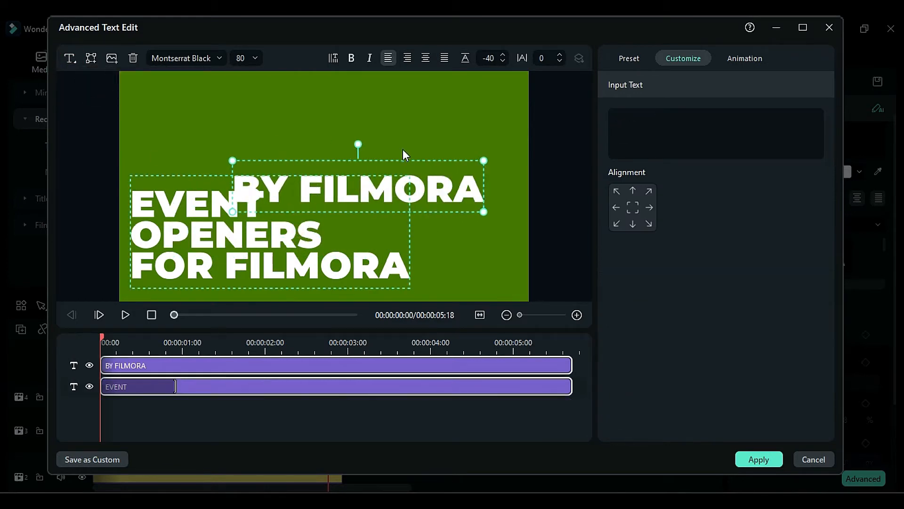
left_click(446, 194)
left_click_drag(483, 211, 422, 190)
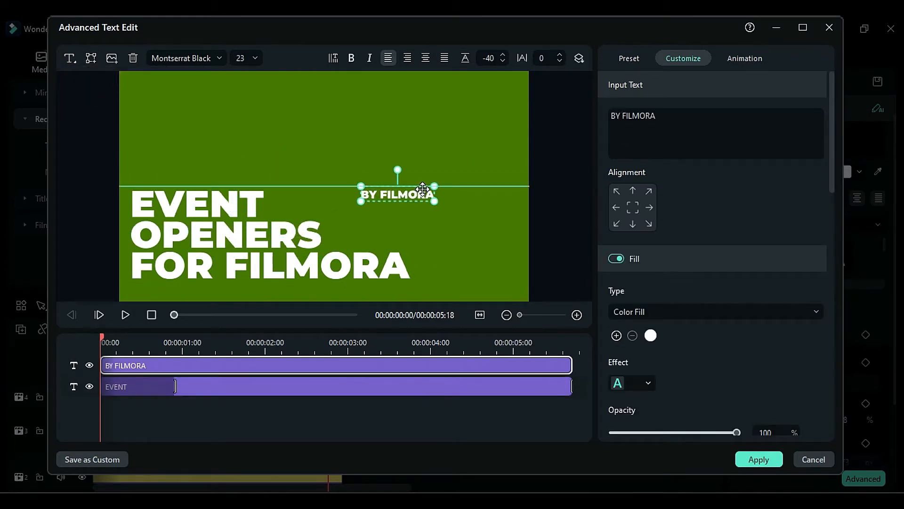
- Add a third text below "BY FILMORA" reading "MINIMAL VIDEO EDITING" and "TEMPLATE" on two lines
left_click(70, 58)
double_click(411, 210)
type("MINIMAL VID")
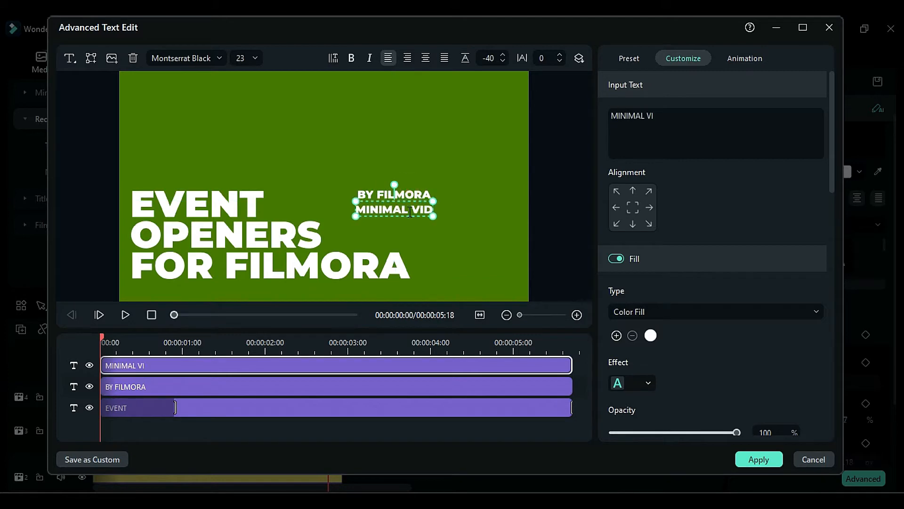
type("EO EDITING")
key("Return")
type("TEMPLATE")
- Restyle the "MINIMAL VIDEO EDITING TEMPLATE" text in Montserrat-Medium with wider letter spacing, and resize and align it under "BY FILMORA"
left_click(220, 58)
scroll(261, 283, "down", 3)
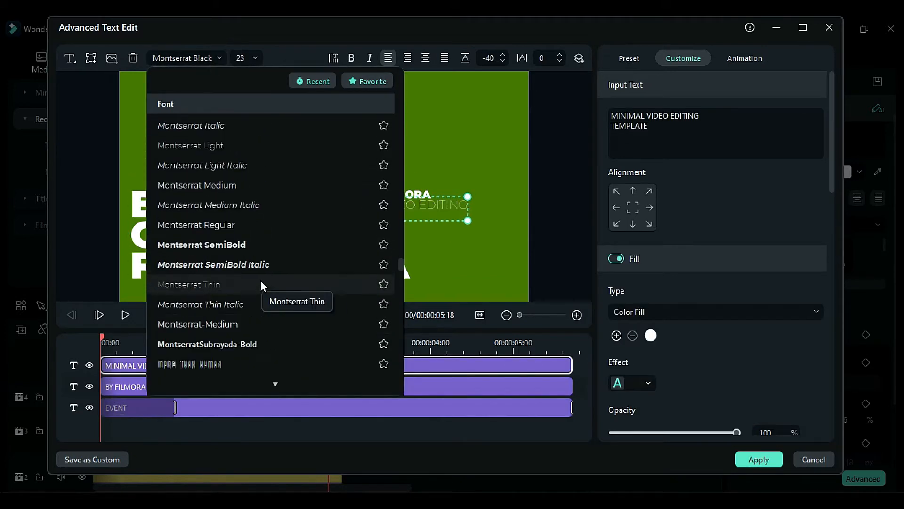
left_click(249, 319)
left_click_drag(544, 59, 548, 59)
left_click_drag(371, 201, 422, 204)
left_click_drag(537, 226, 486, 218)
left_click_drag(492, 59, 508, 58)
- Apply the Random 2 animation to the EVENT text, ending its entrance at 00:00:01:05 and removing the exit portion
left_click(252, 409)
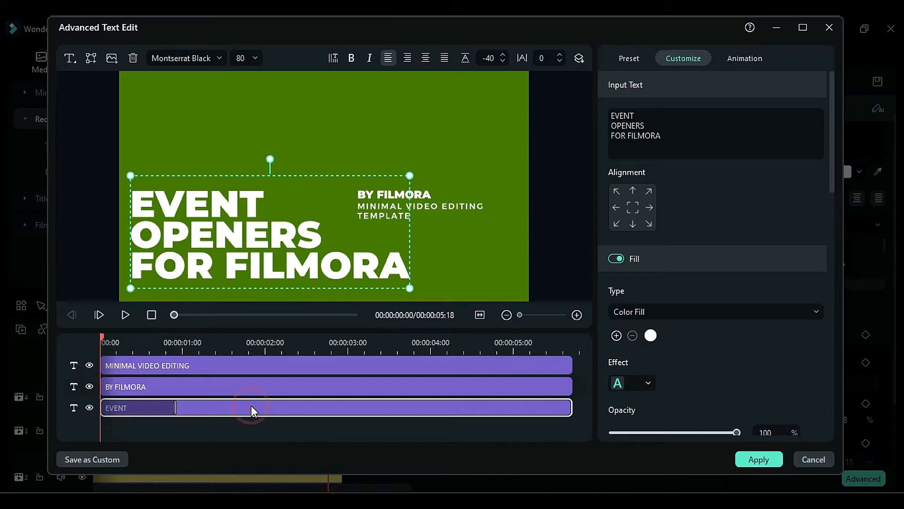
left_click(736, 64)
left_click(795, 214)
left_click_drag(178, 408, 198, 408)
left_click(200, 351)
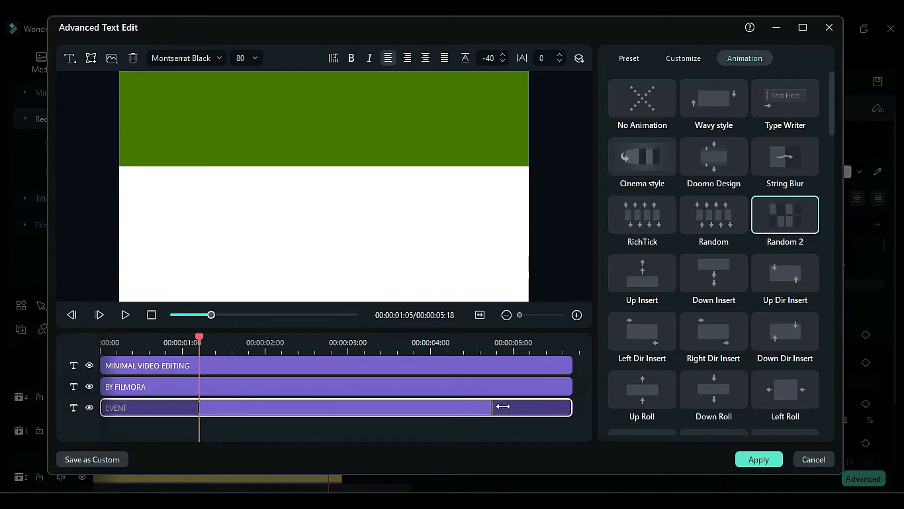
left_click_drag(495, 406, 575, 406)
- Trim the starts of the "BY FILMORA" and "MINIMAL VIDEO EDITING" text layers to about 0.7 seconds
left_click_drag(101, 384, 157, 384)
left_click(160, 347)
mouse_move(101, 366)
left_mouse_down()
mouse_move(157, 366)
mouse_move(157, 346)
left_mouse_up()
- Apply the Random 2 animation to both the "MINIMAL VIDEO EDITING" and "BY FILMORA" text layers
left_click(179, 367)
left_click(785, 215)
left_click(276, 383)
left_click(785, 215)
- Align the start of the exit animation on all three text layers to 00:00:05:04 and apply the advanced text changes
left_click_drag(501, 386, 528, 387)
left_click(519, 352)
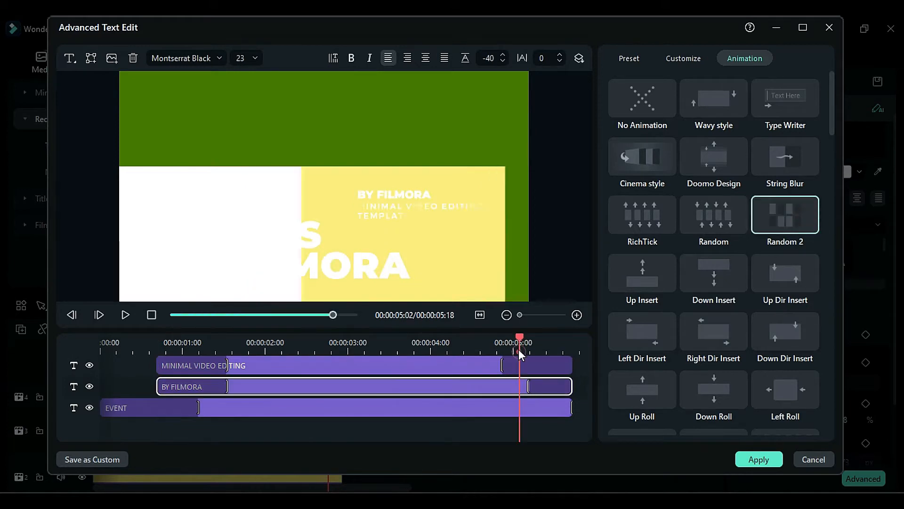
mouse_move(519, 351)
left_mouse_down()
mouse_move(527, 344)
mouse_move(525, 366)
left_mouse_up()
left_click(568, 408)
left_click_drag(569, 407, 526, 407)
left_click(527, 388)
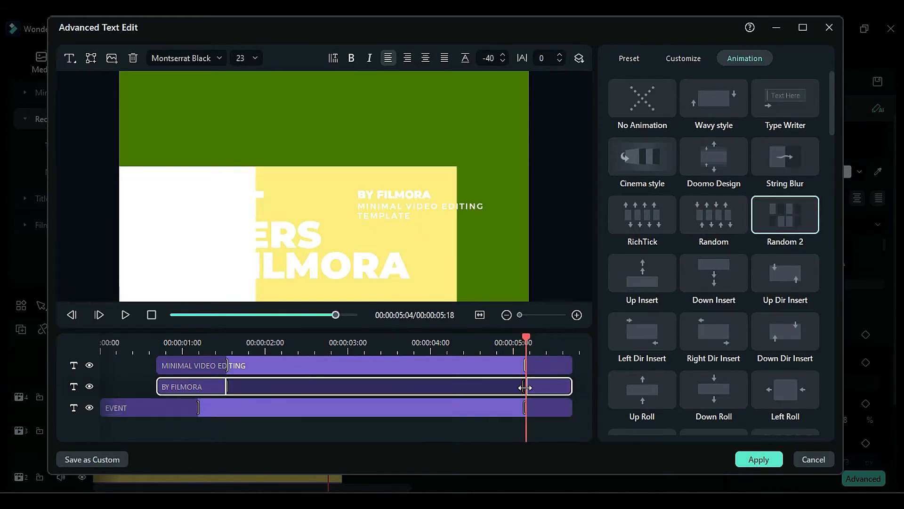
left_click(565, 409)
left_click(759, 459)
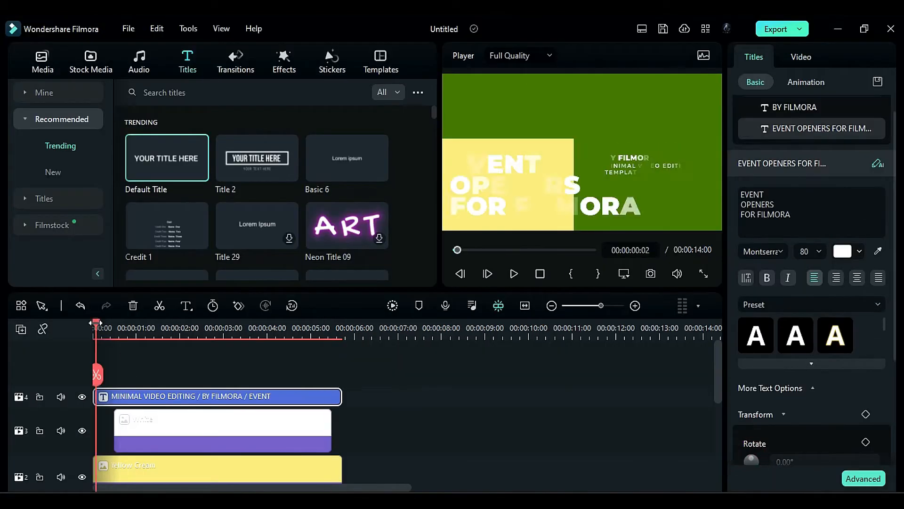
- Color the "EVENT OPENERS FOR FILMORA" text green to match the background
left_click_drag(95, 332, 208, 371)
left_click(842, 252)
left_click(843, 365)
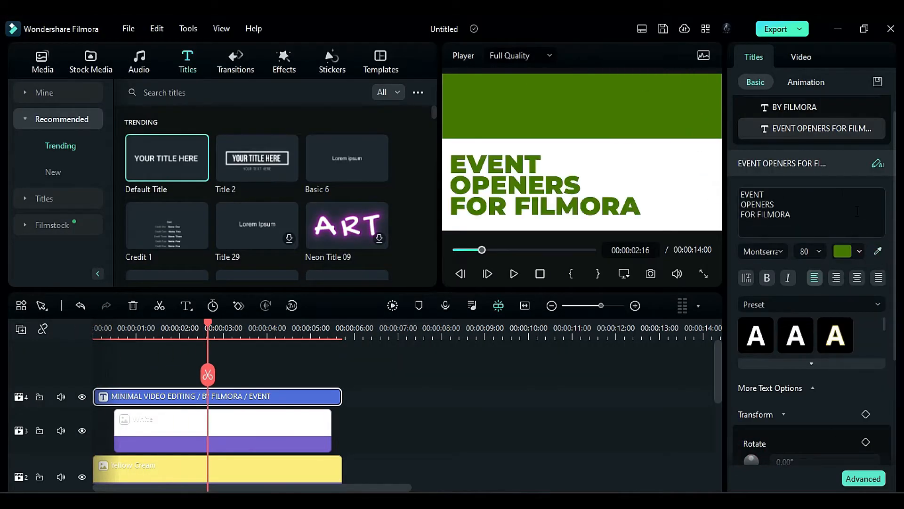
- Color the "BY FILMORA" and "MINIMAL VIDEO EDITING TEMPLATE" texts green to match the background
left_click(823, 112)
scroll(837, 137, "up", 1)
left_click(825, 109)
left_click(881, 274)
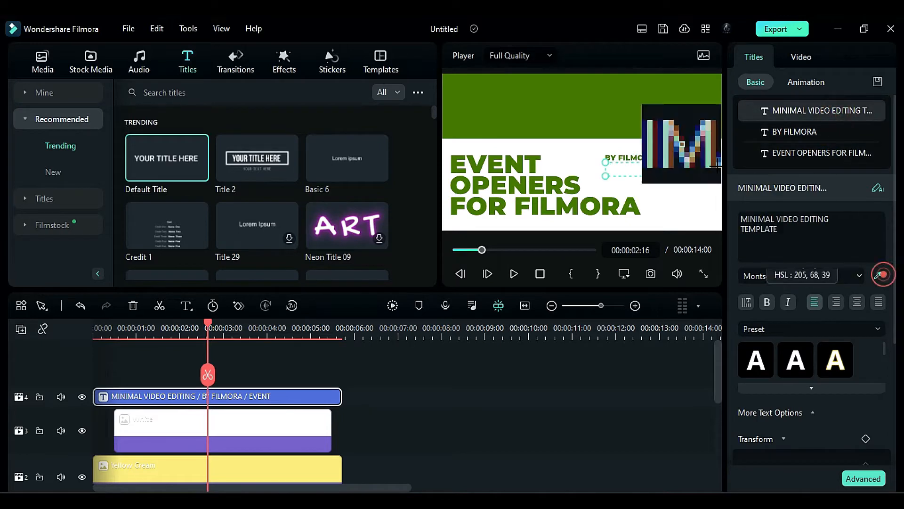
left_click(700, 139)
left_click(880, 274)
left_click(665, 116)
- Add a white solid color clip on track 2 at 00:00:06:04 and trim its end to 00:00:09:13
left_click(97, 326)
left_click_drag(101, 323, 348, 391)
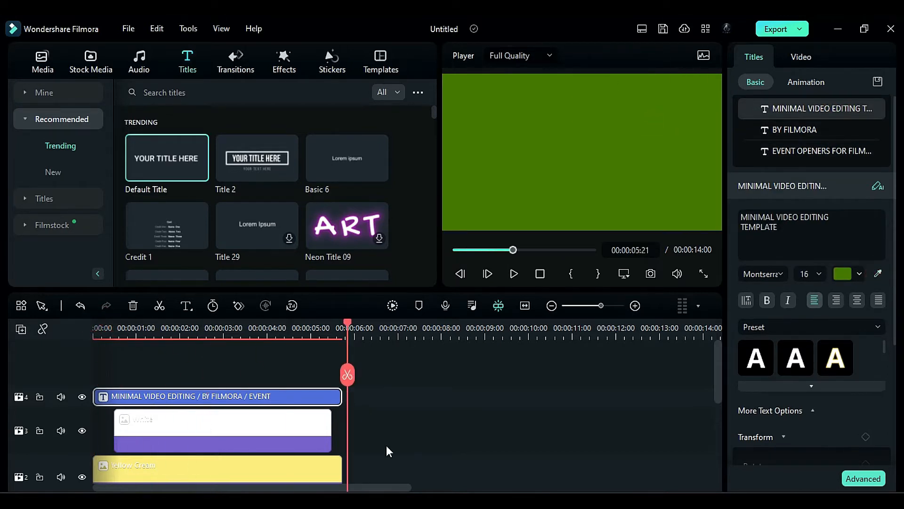
scroll(387, 445, "down", 1)
left_click_drag(348, 325, 363, 333)
left_click(79, 69)
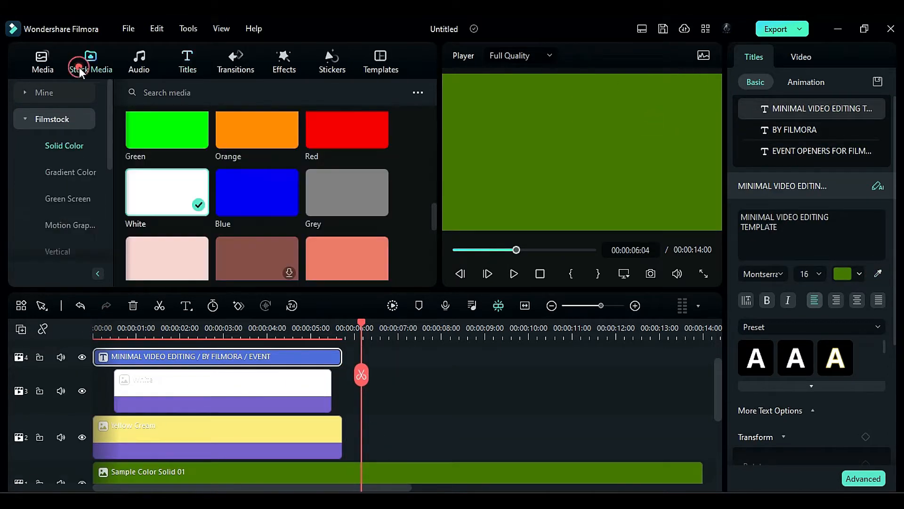
left_click_drag(143, 200, 370, 453)
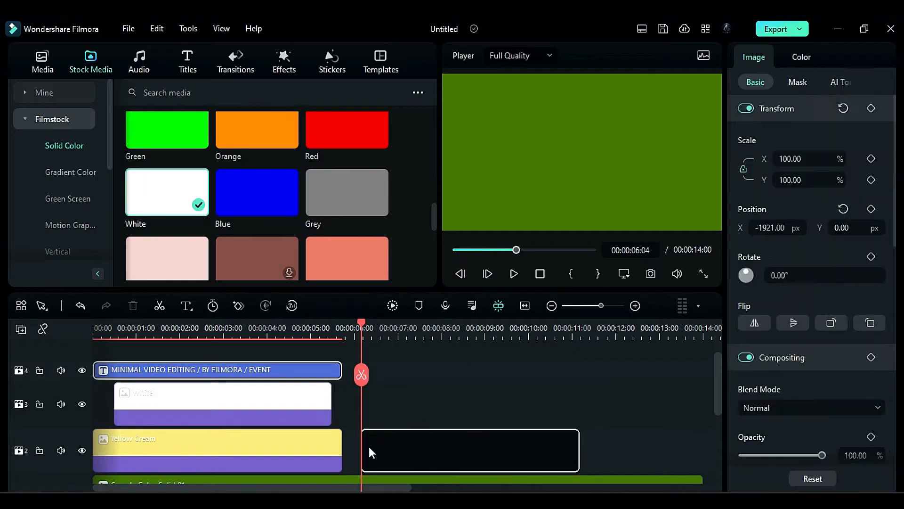
left_click_drag(537, 333, 507, 332)
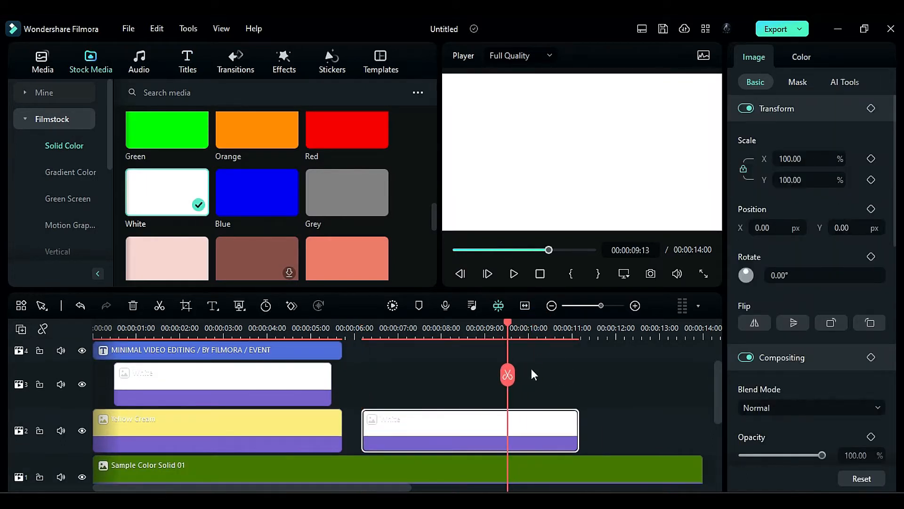
left_click_drag(576, 438, 500, 431)
- Unlink the new white clip's scale axes and set its scale to X 85% and Y 68%
left_click(361, 333)
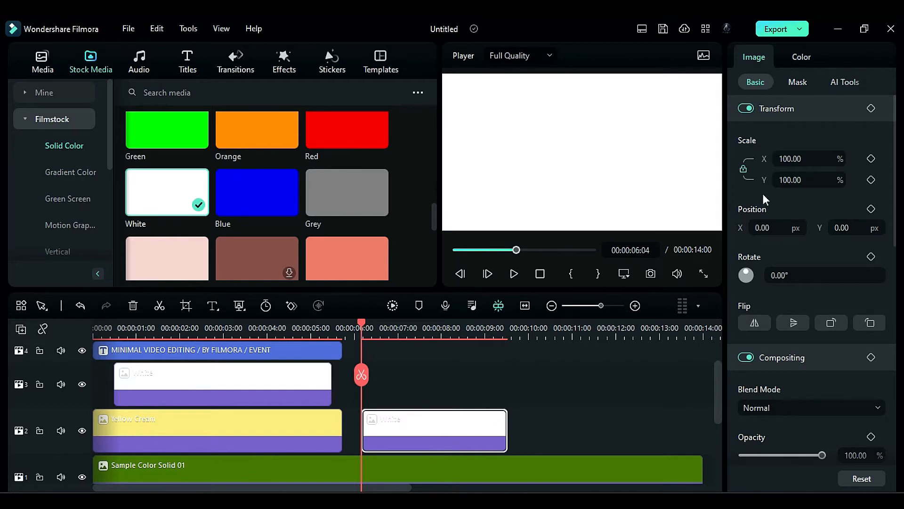
left_click(744, 168)
left_click(780, 159)
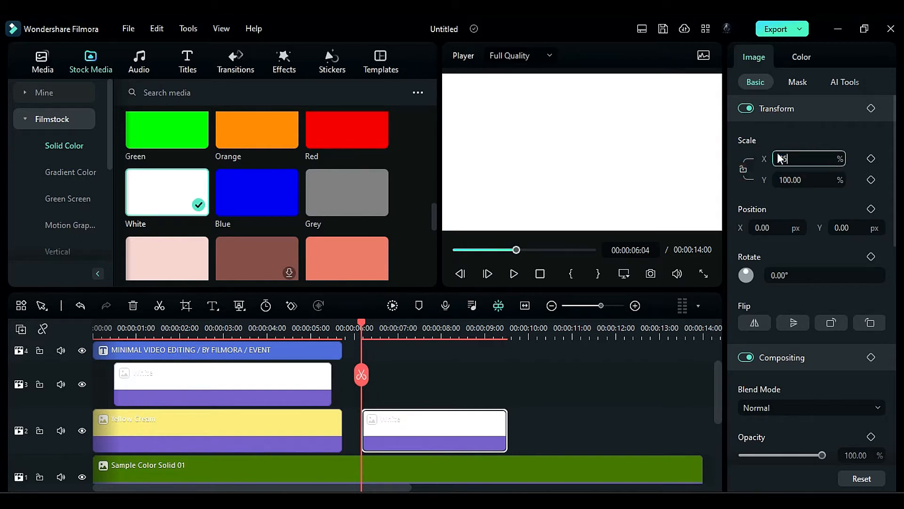
type("85")
key("Tab")
key("Tab")
- Apply a rectangle mask to the white clip with a scale of 111.37% and a corner radius of 12.61%
left_click(798, 82)
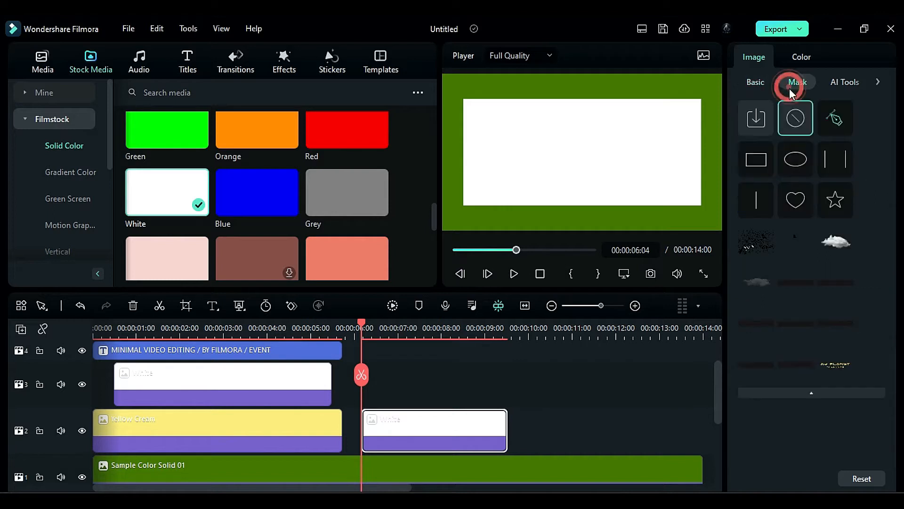
left_click(769, 172)
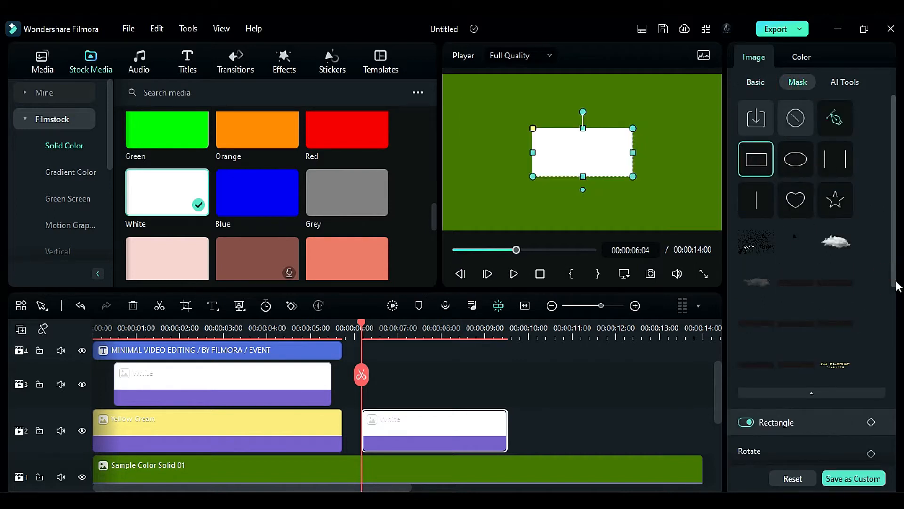
left_click_drag(896, 284, 896, 378)
left_click_drag(762, 340, 787, 355)
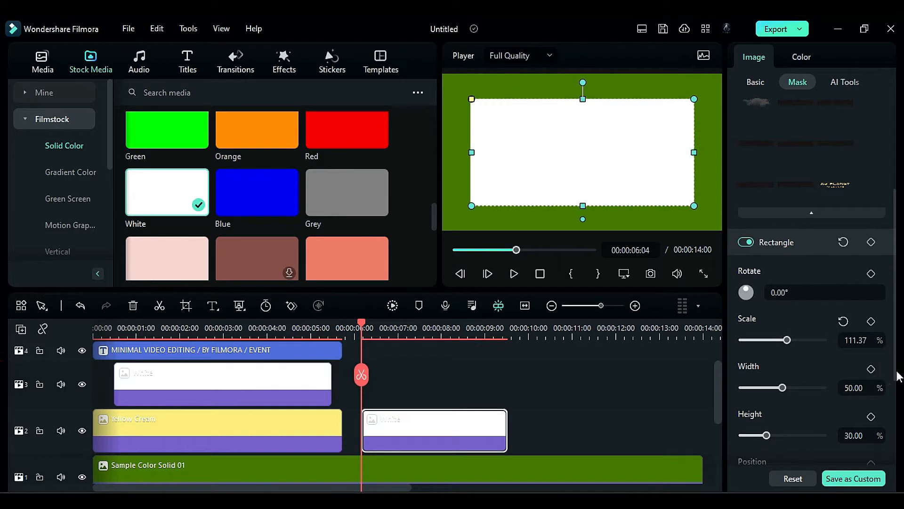
left_click_drag(897, 375, 897, 432)
left_click_drag(743, 417, 747, 417)
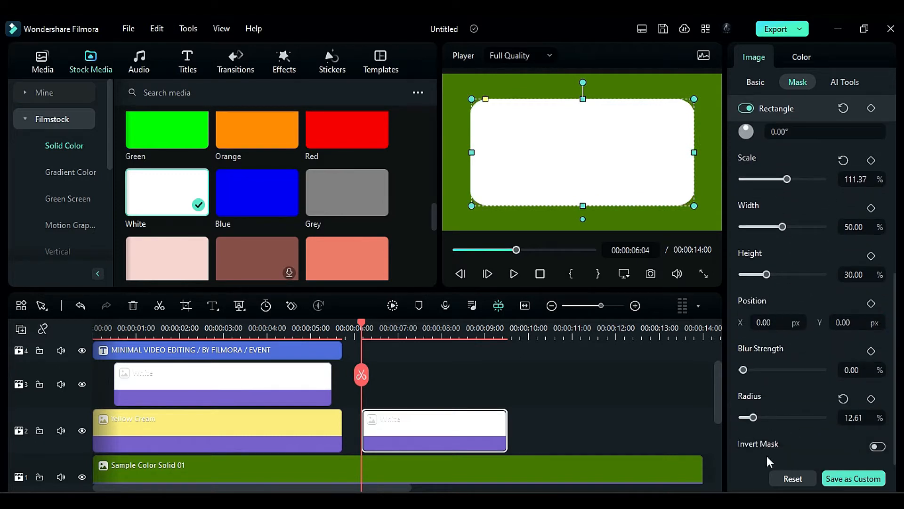
- Set the white clip's Y position to -908 px and add a transform keyframe at 00:00:06:04
left_click(756, 82)
left_click(857, 227)
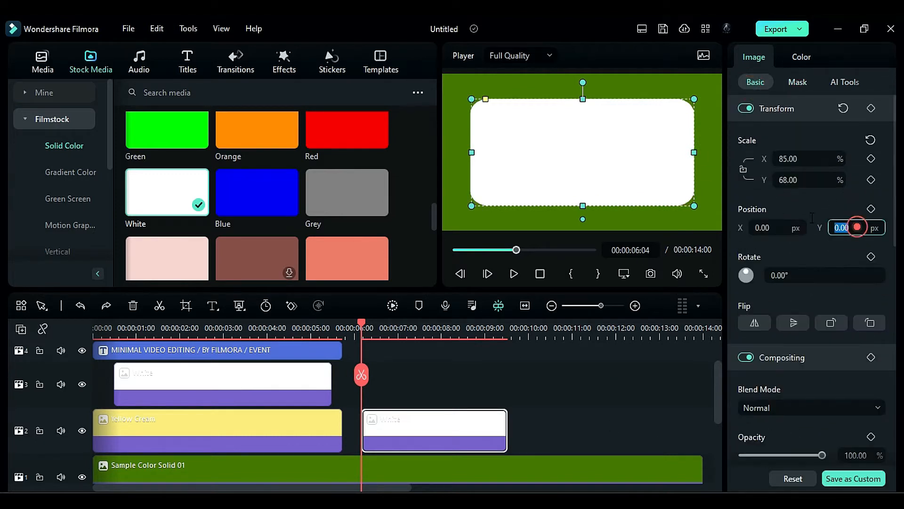
type("-908")
key("Tab")
left_click(871, 109)
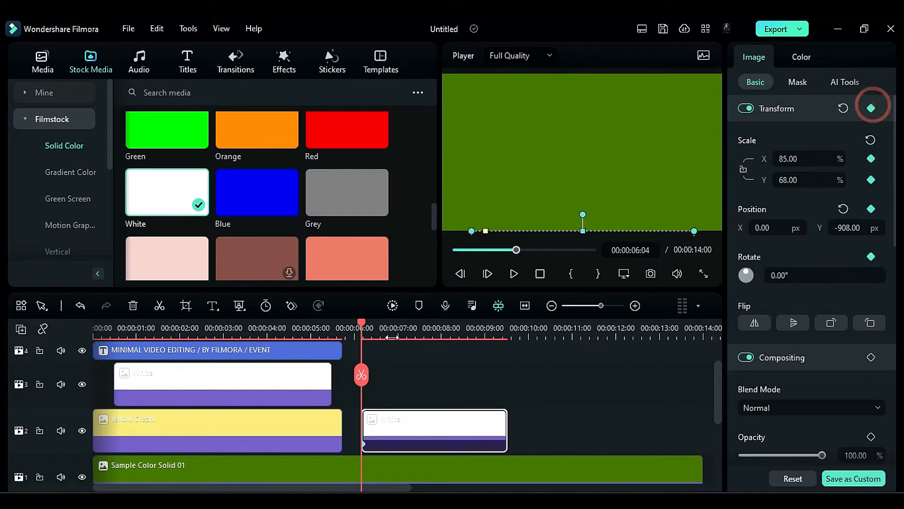
- Keyframe the white clip's Y position at -123 px at 00:00:06:10
left_click(365, 324)
left_click_drag(366, 324, 372, 332)
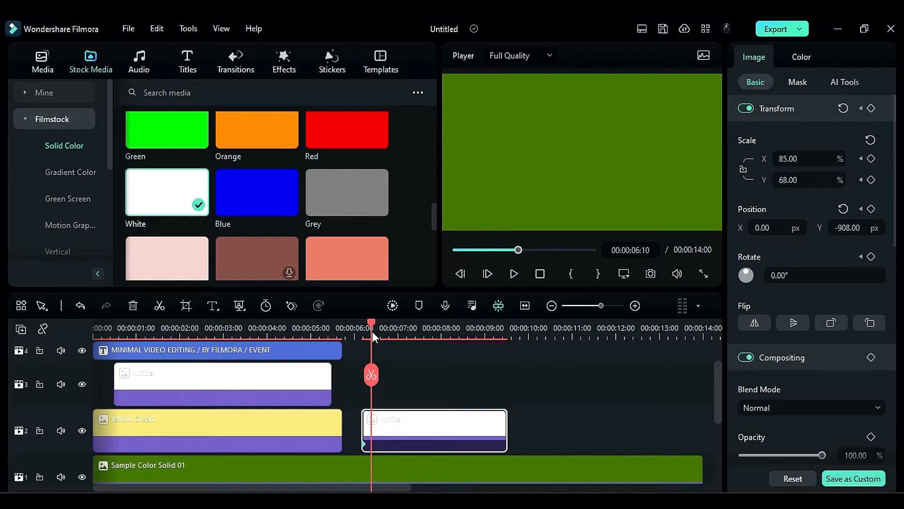
left_click_drag(862, 231, 848, 230)
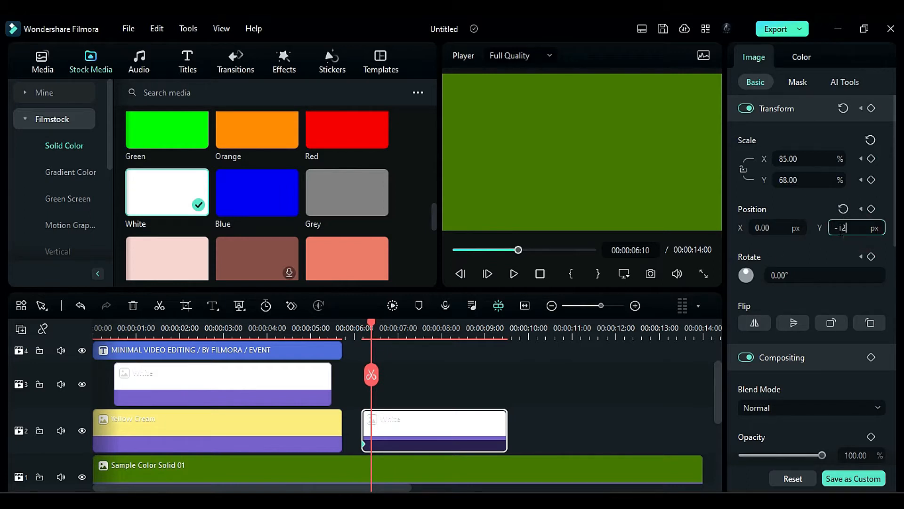
type("3")
key("Return")
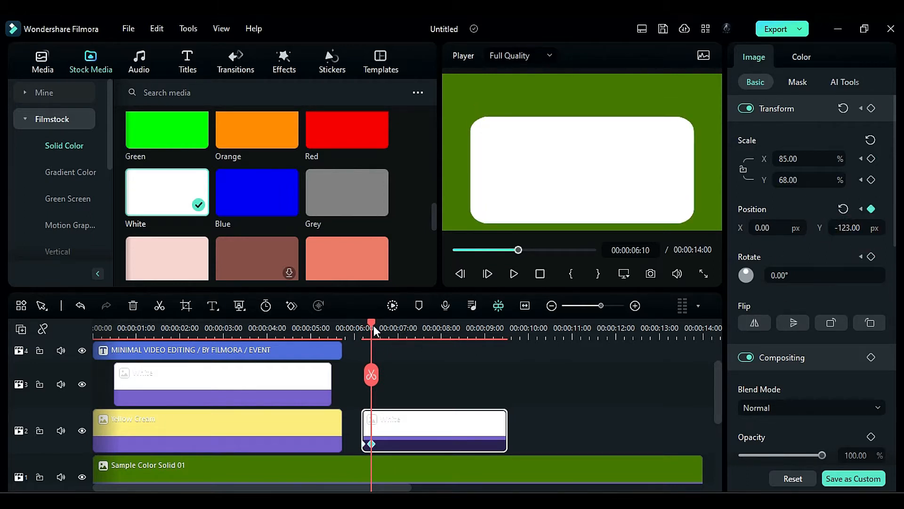
- Keyframe the white clip's Y position at 37 px at 00:00:09:01
left_click_drag(375, 330, 487, 330)
left_click_drag(848, 228, 819, 228)
type("37")
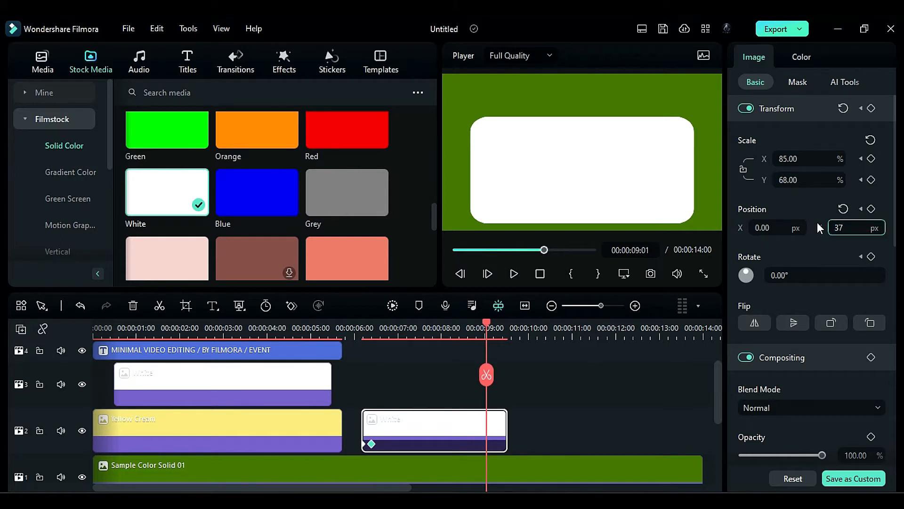
key("Return")
- Keyframe the white clip's Y position at -908 px at 00:00:09:12 so the panel slides out
left_click_drag(488, 330, 507, 348)
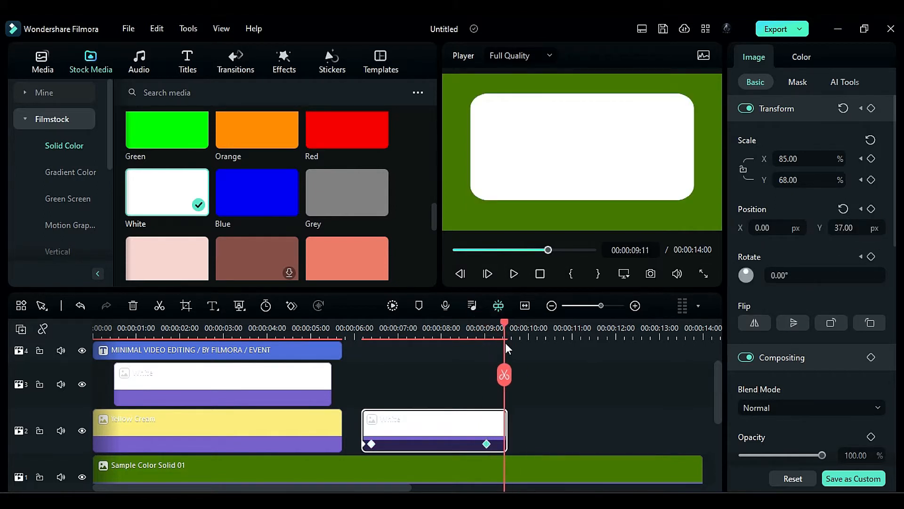
left_click(845, 228)
type("-908")
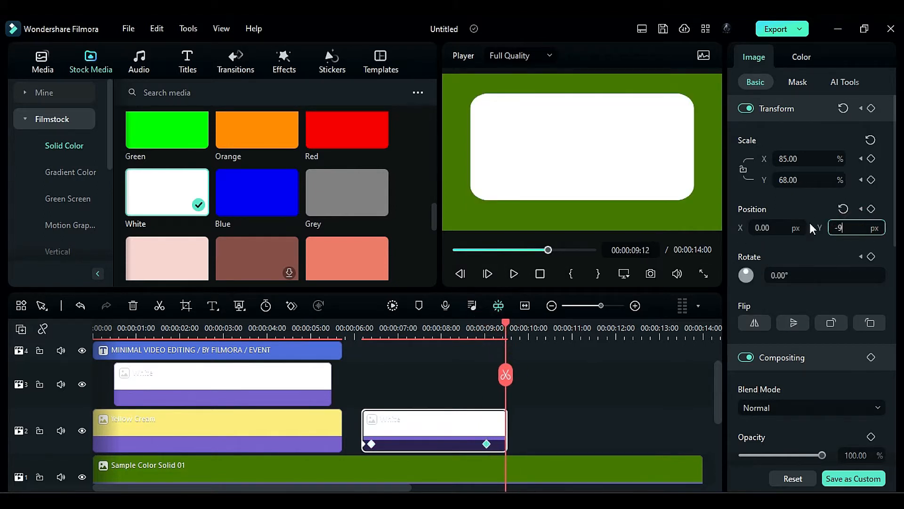
key("Return")
- Add a default title on track 3 above the white panel clip, starting at 00:00:06:07
left_click(368, 330)
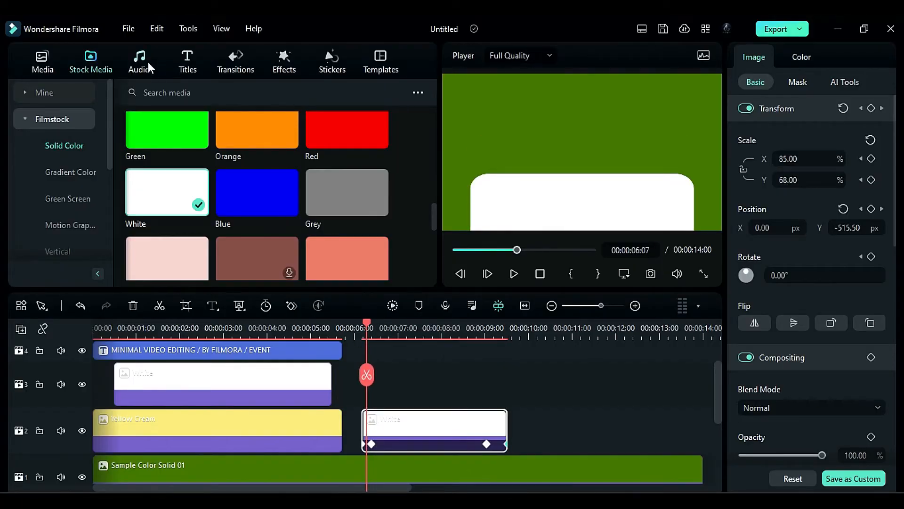
left_click(148, 61)
left_click(190, 67)
left_click_drag(334, 260, 372, 383)
- Set the title's font to Montserrat Black and its text to "event opener" on two lines
left_click(773, 193)
type("mont")
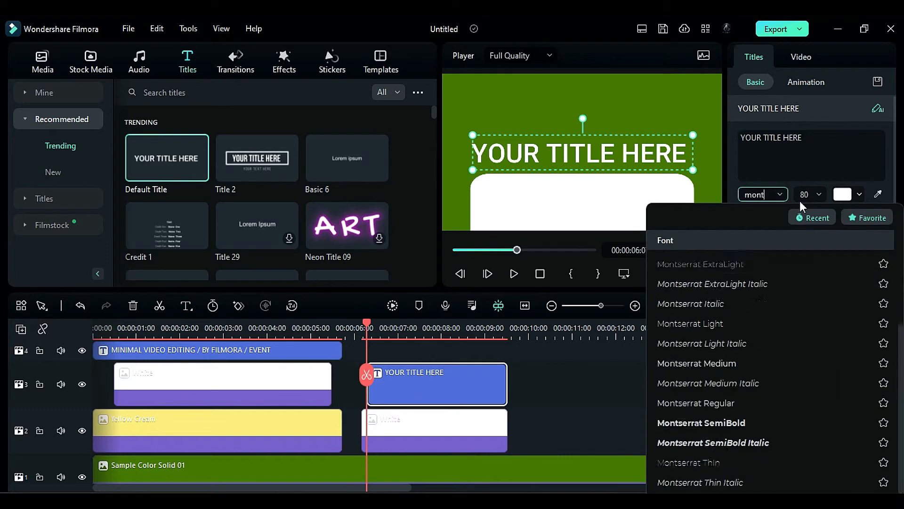
left_click(743, 258)
key("ctrl+a")
type("event")
key("Return")
type("opener")
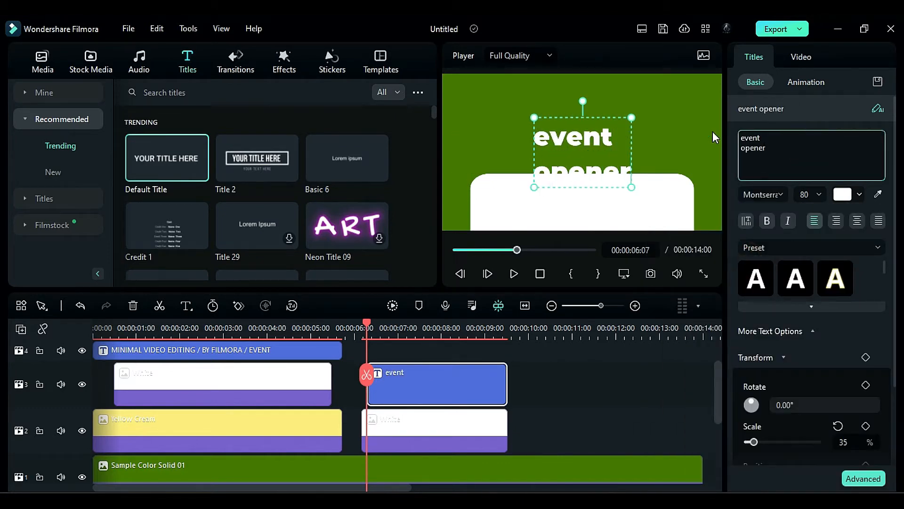
- In the advanced text editor, set the title's line spacing to -52 and size to 102, and move it to the frame's upper left
left_click(864, 478)
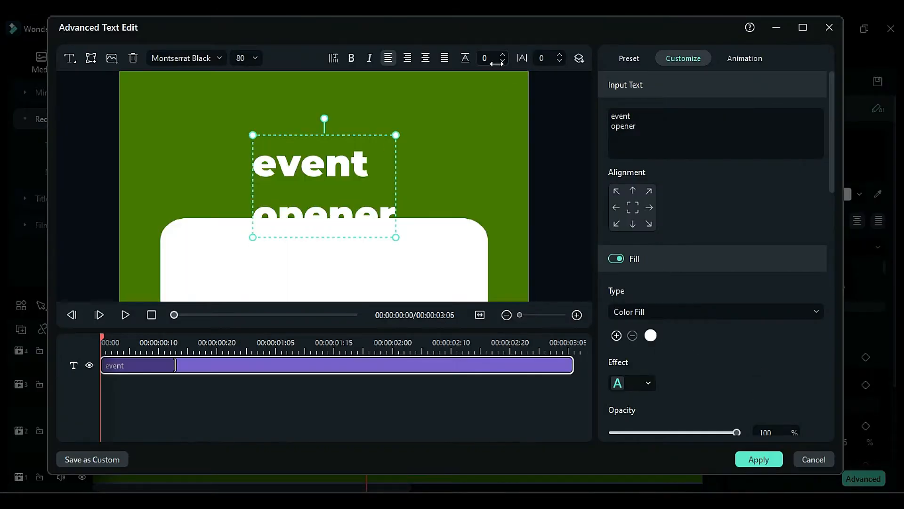
left_click_drag(497, 63, 472, 63)
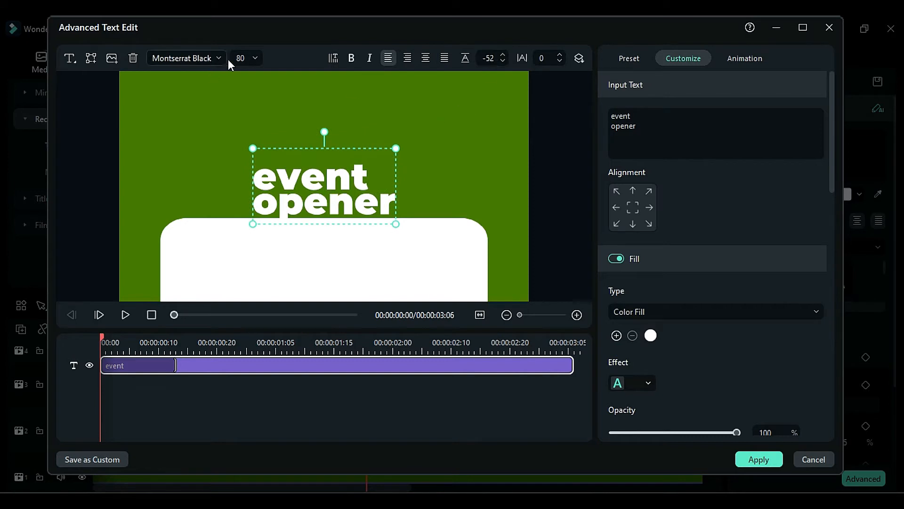
type("102")
left_click_drag(301, 204, 223, 124)
- Give the "event opener" text the Random 2 animation and apply the advanced text changes
left_click(737, 60)
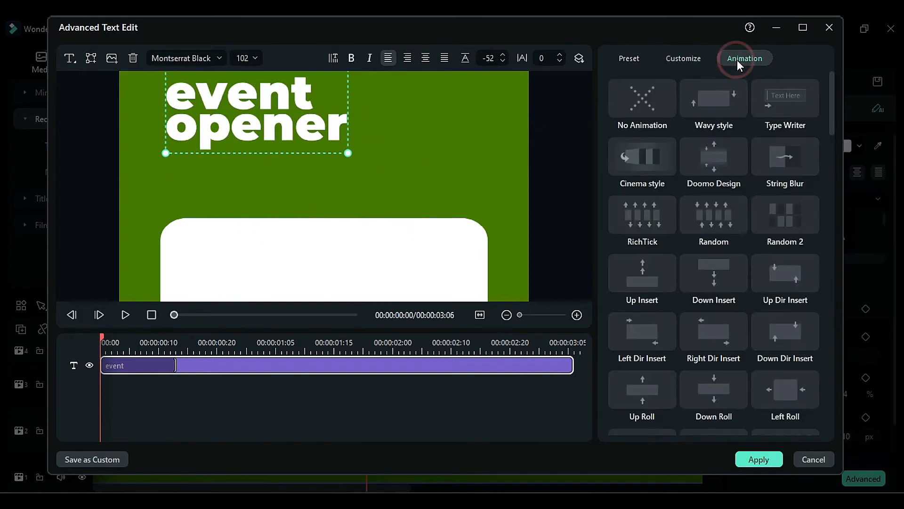
left_click(794, 214)
left_click(756, 461)
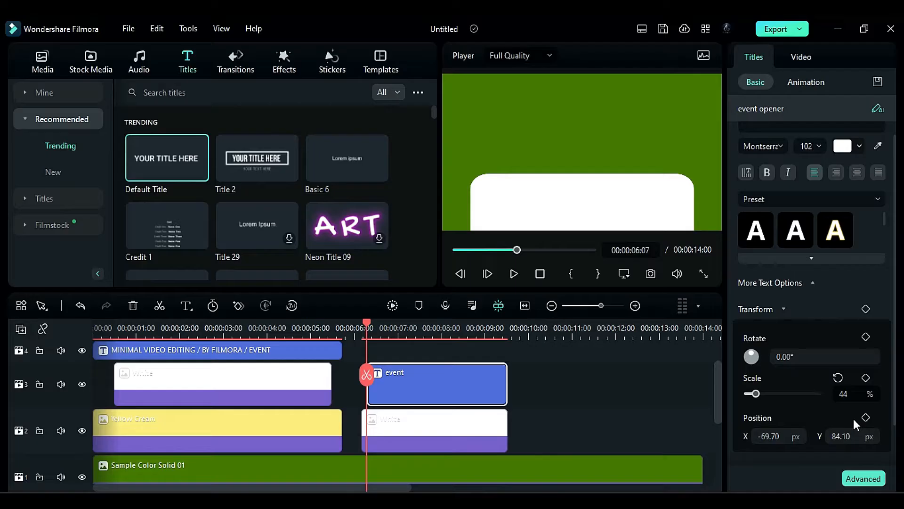
- Keyframe the "event opener" title's position at 00:00:06:07 and lower its Y position to 28.10 px at 00:00:06:21
left_click(865, 419)
left_click_drag(368, 326, 402, 352)
left_click(437, 443)
left_click(424, 388)
left_click_drag(843, 437, 816, 436)
- Move the white panel clip's 37 px position keyframe from 00:00:09:01 to 00:00:06:17
left_click_drag(367, 328, 475, 373)
left_click(488, 446)
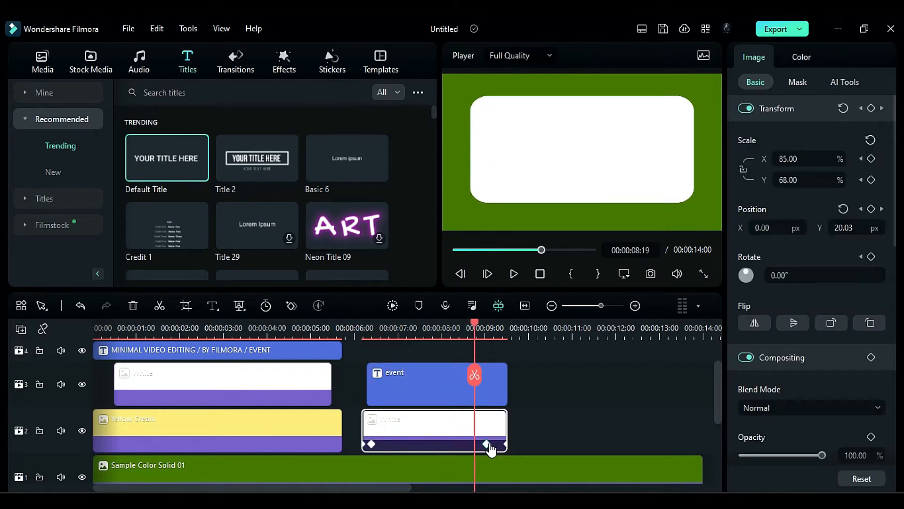
left_click(384, 332)
left_click_drag(487, 444, 384, 444)
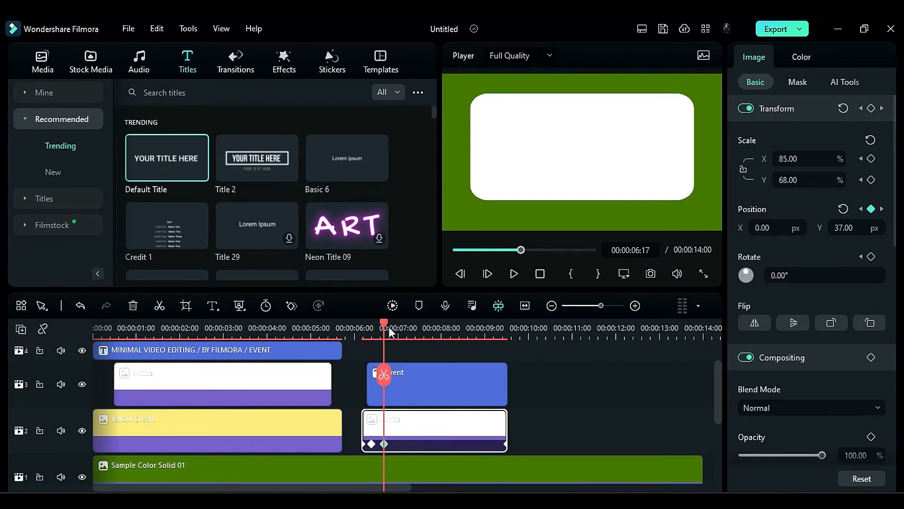
- Add another position keyframe with Y at 37 px to the white panel clip at 00:00:09:01
left_click_drag(389, 329, 487, 382)
left_click(843, 228)
type("37")
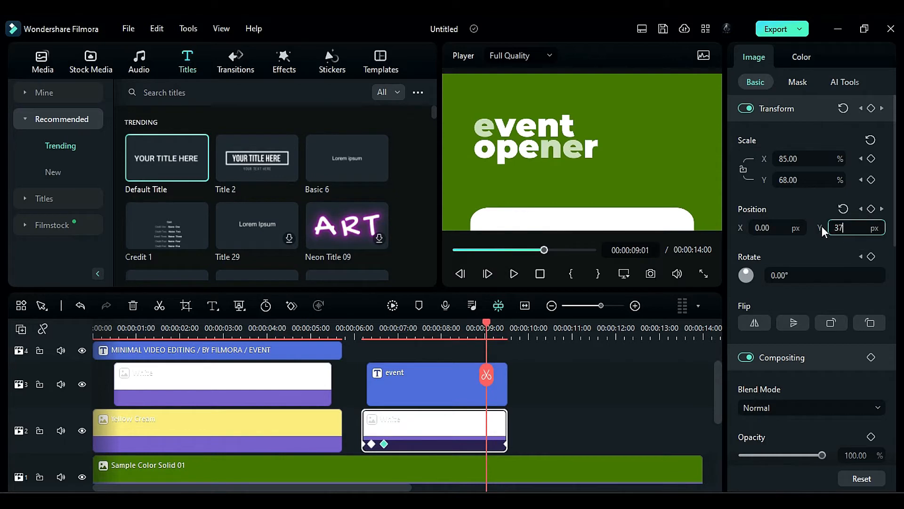
key("Return")
- Color the "event opener" title green to match the background and set its Y position to 43.10 px at 00:00:06:21
left_click_drag(363, 330, 386, 345)
left_click(878, 145)
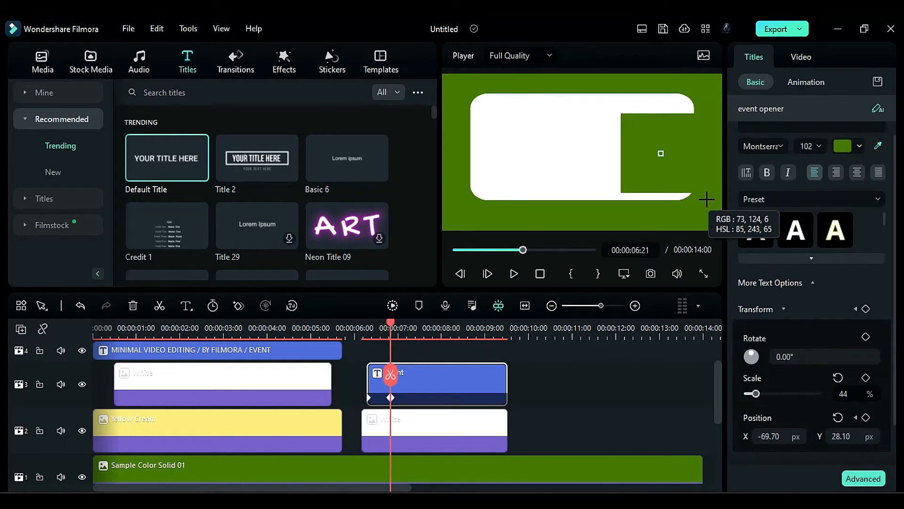
left_click(707, 200)
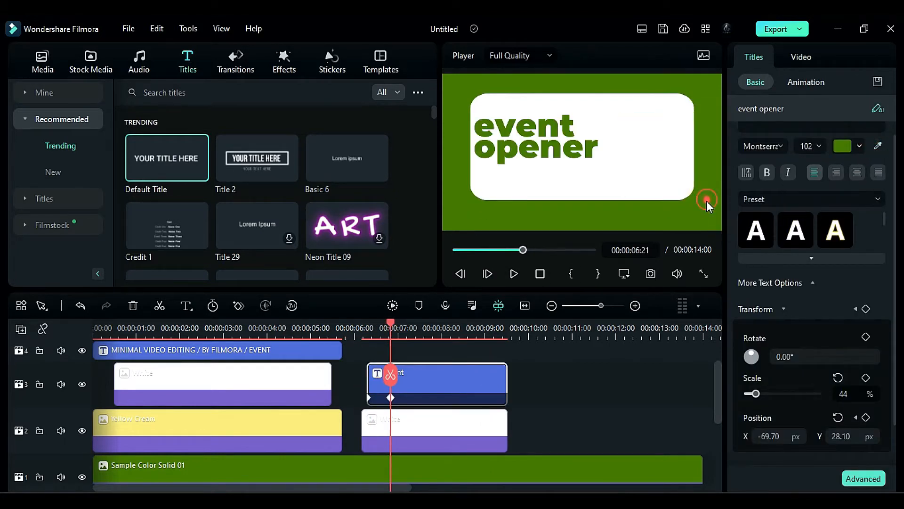
left_click_drag(841, 436, 848, 436)
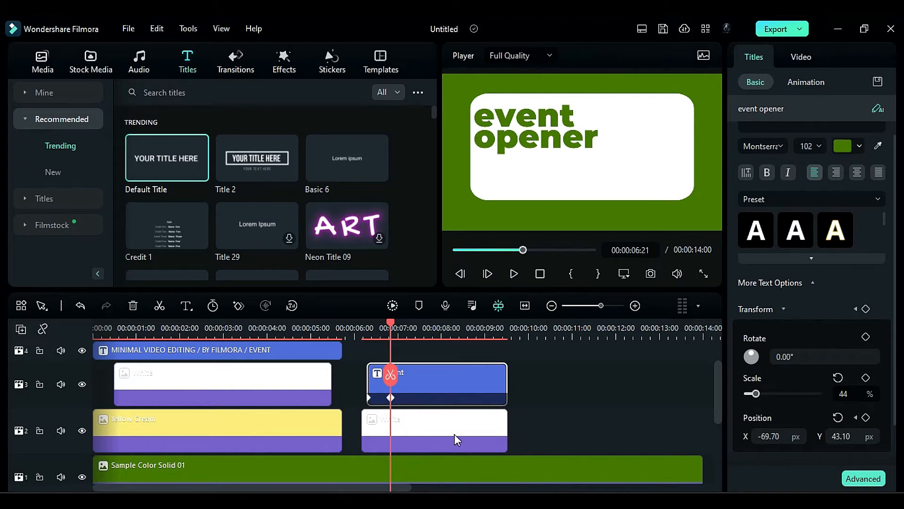
- Add a "20 OCT 2023" title in Montserrat Black on track 4, trimmed to match the "event opener" title's end
scroll(454, 434, "up", 2)
left_click_drag(177, 167, 385, 381)
left_click_drag(583, 383, 508, 383)
left_click(780, 146)
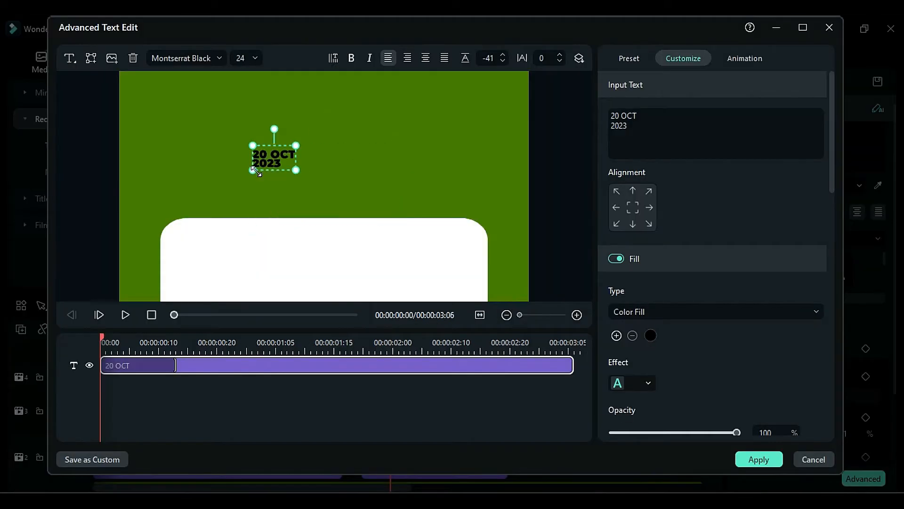
- Add "EVENT LOCATION FILMORA GROUND" and "TIMING 2 PM to 5 PM" texts beside the date and trim all three layers' starts to 00:00:00:05
left_click_drag(140, 366, 171, 374)
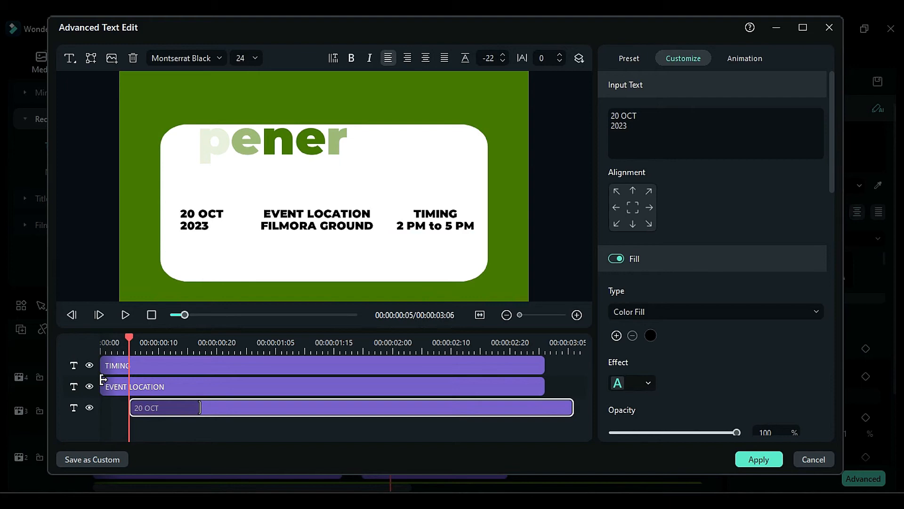
left_click_drag(103, 384, 132, 391)
left_click_drag(102, 365, 132, 366)
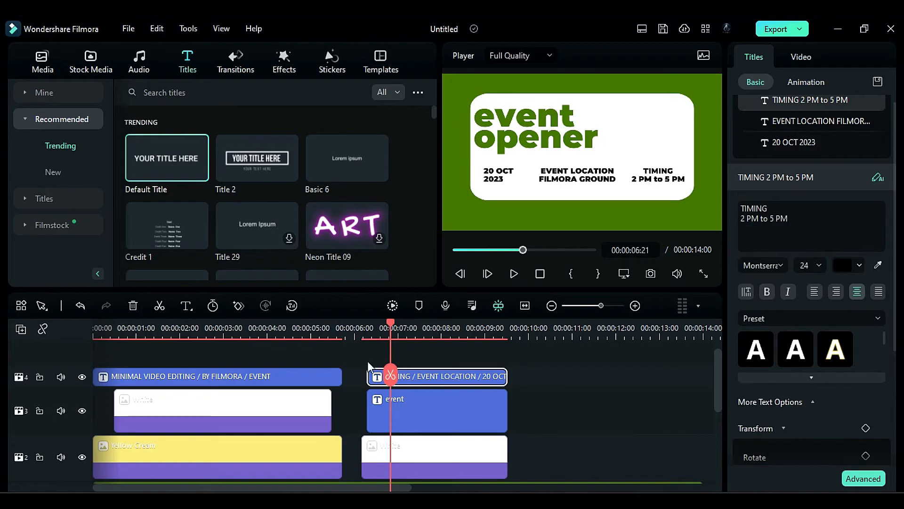
- Add position and opacity keyframes to the timing, location and date texts at 00:00:06:21
scroll(810, 283, "down", 5)
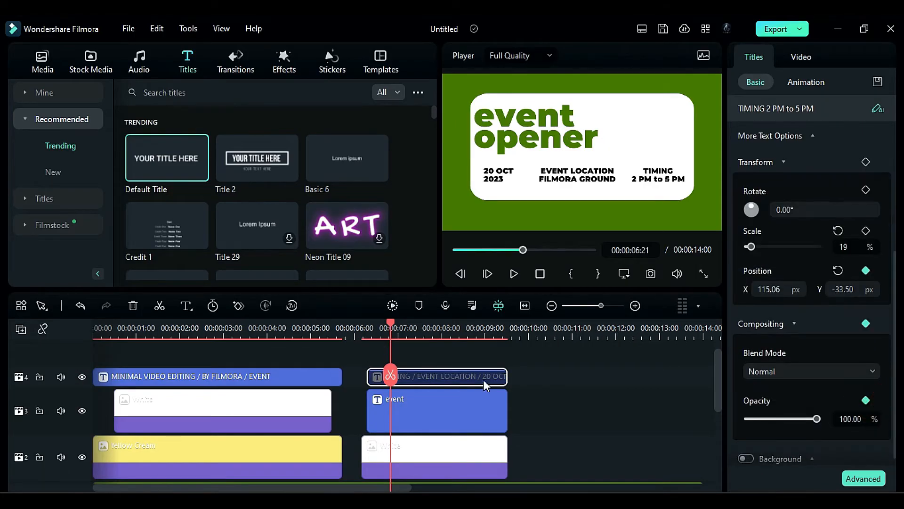
mouse_move(895, 339)
left_mouse_down()
mouse_move(895, 183)
mouse_move(890, 334)
left_mouse_up()
left_click(824, 131)
left_click(866, 258)
left_click(838, 110)
left_click(817, 153)
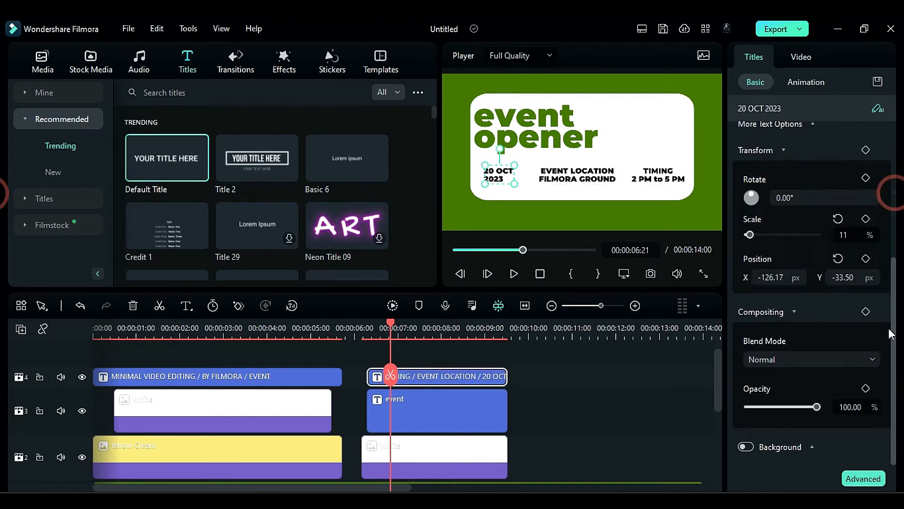
- Set the Y position of the date, location and timing texts to -19.50 px at 00:00:06:12
left_click(369, 329)
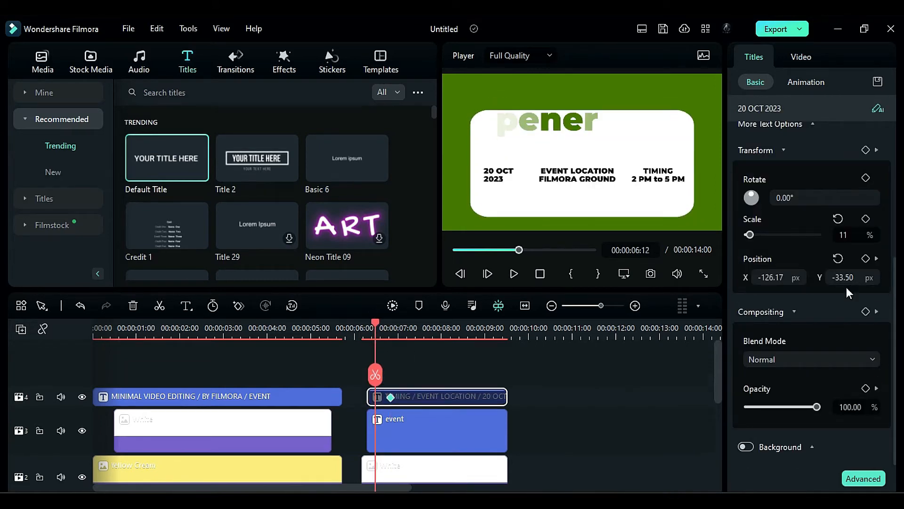
left_click(845, 278)
key("BackSpace")
key("BackSpace")
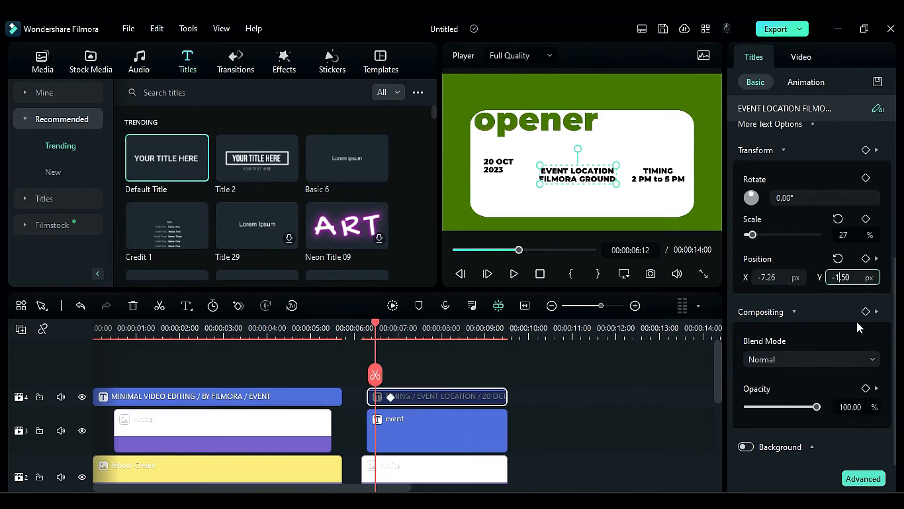
type("19")
left_click_drag(894, 264, 893, 102)
left_click(826, 113)
left_click_drag(894, 189, 895, 351)
left_click(845, 277)
key("BackSpace")
key("BackSpace")
type("19")
key("Return")
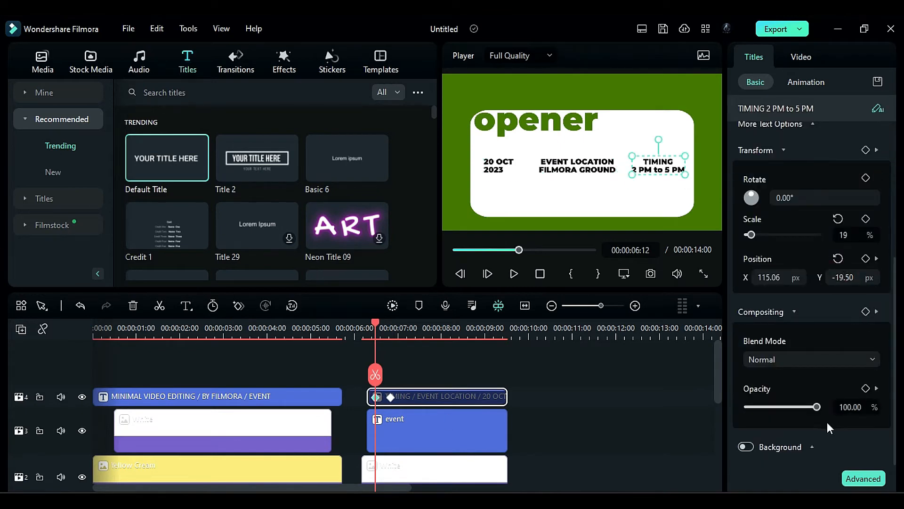
- Set the opacity of the timing, location and date texts to 0% at 00:00:06:12
left_click_drag(816, 407, 739, 408)
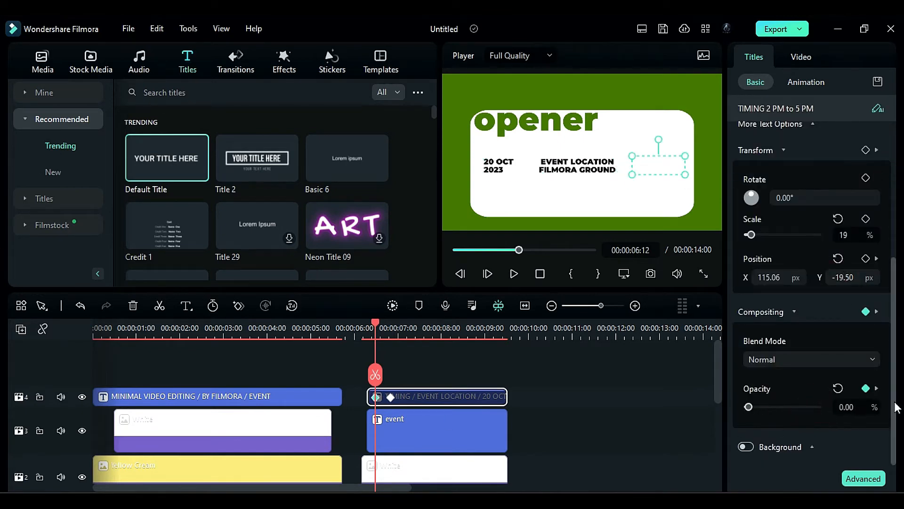
mouse_move(895, 405)
left_mouse_down()
mouse_move(895, 240)
mouse_move(894, 394)
left_mouse_up()
left_click(818, 135)
left_click_drag(816, 407, 739, 408)
left_click(816, 156)
mouse_move(894, 341)
left_mouse_down()
mouse_move(895, 188)
mouse_move(894, 358)
left_mouse_up()
left_click_drag(817, 406, 738, 408)
- Add a Black solid color clip on track 5 from 00:00:06:12, trimmed to match the end of the titles below
left_click_drag(364, 325, 401, 345)
left_click(89, 67)
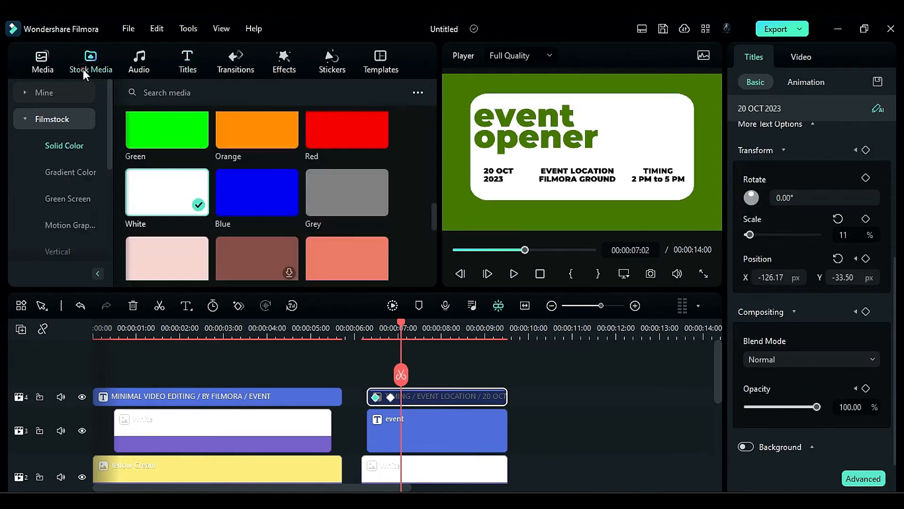
left_click_drag(155, 172, 420, 419)
left_click_drag(577, 395, 507, 395)
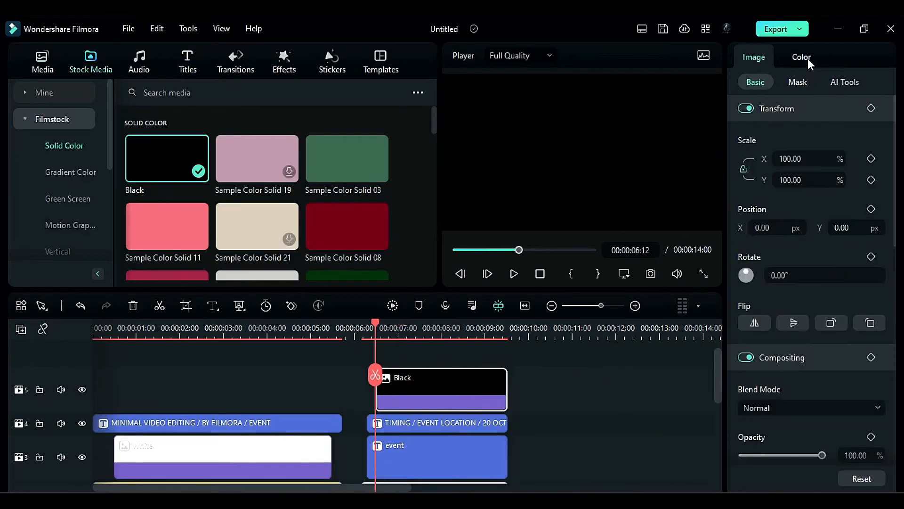
- Mask the Black clip into a thin vertical line and scale it to 16%
left_click(798, 82)
left_click(832, 155)
scroll(833, 214, "down", 5)
left_click(754, 82)
left_click_drag(790, 180, 751, 180)
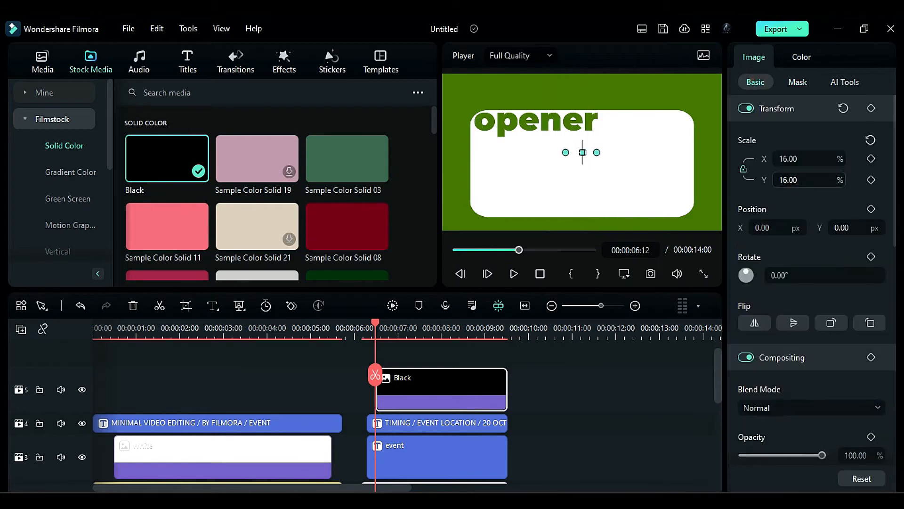
- Position the black line between the date and location texts at X -384 px and Y -177 px
left_click_drag(375, 324, 387, 327)
left_click_drag(766, 228, 585, 228)
left_click_drag(844, 228, 760, 228)
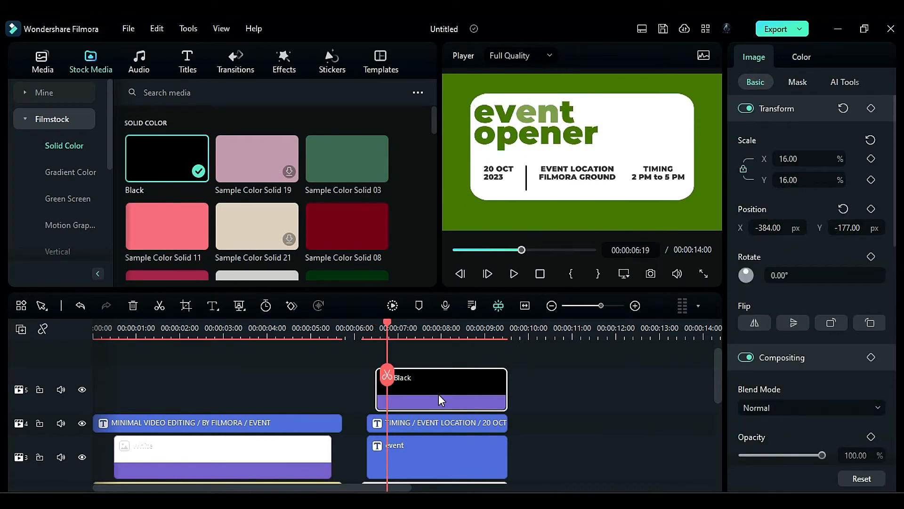
- Duplicate the black line clip onto track 6 and move the copy to X 287 px, between location and timing
left_click_drag(439, 394, 432, 360)
left_click(394, 332)
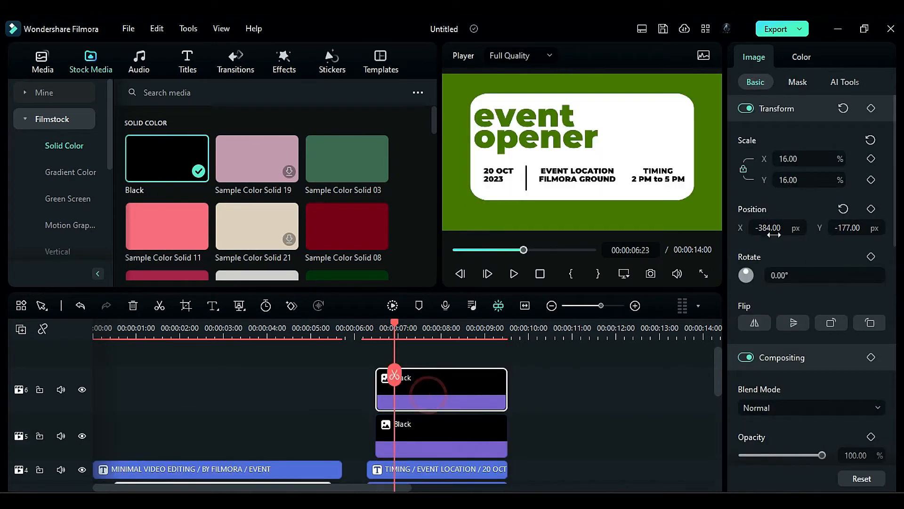
left_click_drag(767, 233, 899, 234)
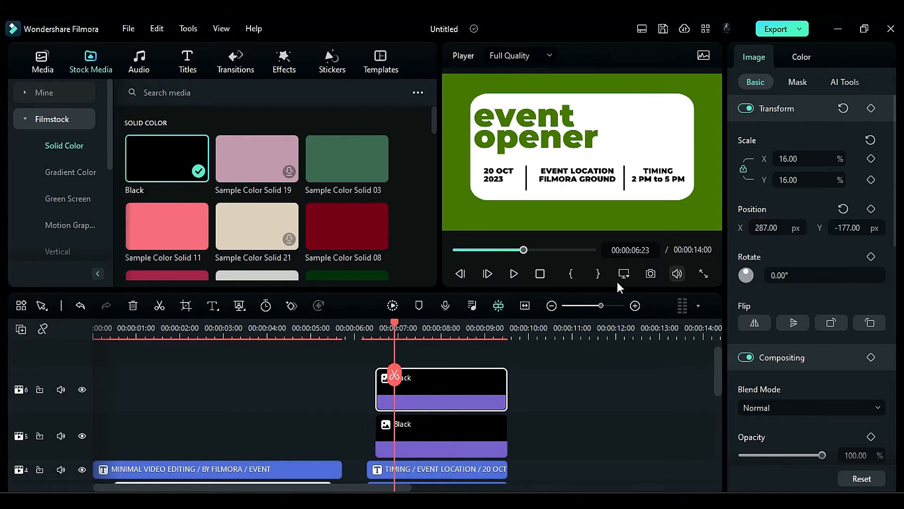
- Add opacity and position keyframes to both black line clips at 00:00:06:23
left_click(871, 437)
left_click(464, 435)
left_click(869, 436)
left_click(475, 383)
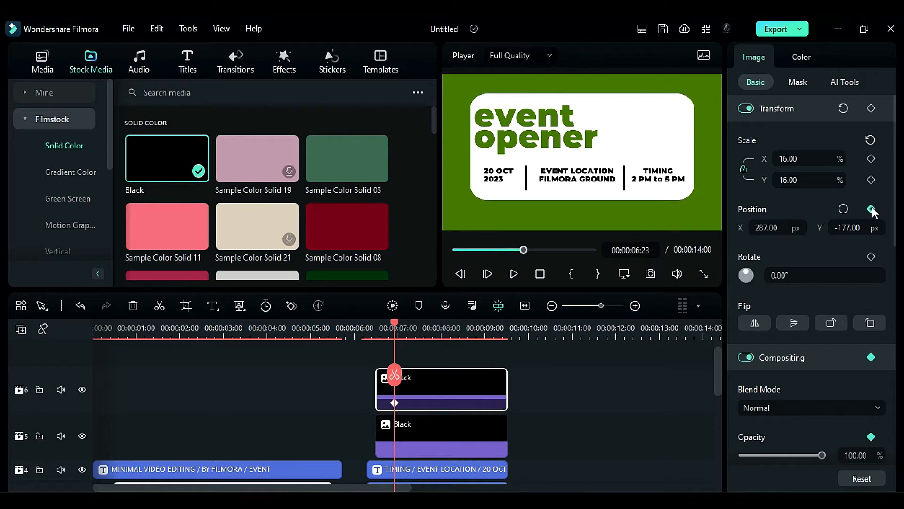
left_click(443, 434)
left_click(872, 209)
- Set both black lines to Y -150 px and 0% opacity at 00:00:06:12
left_click_drag(394, 325, 375, 326)
left_click_drag(852, 225, 864, 227)
left_click(441, 391)
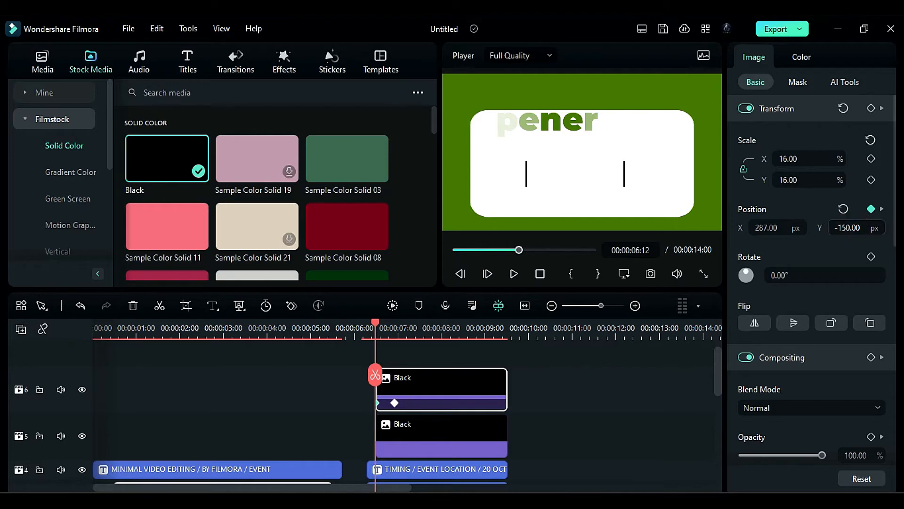
left_click_drag(820, 456, 722, 453)
left_click(469, 445)
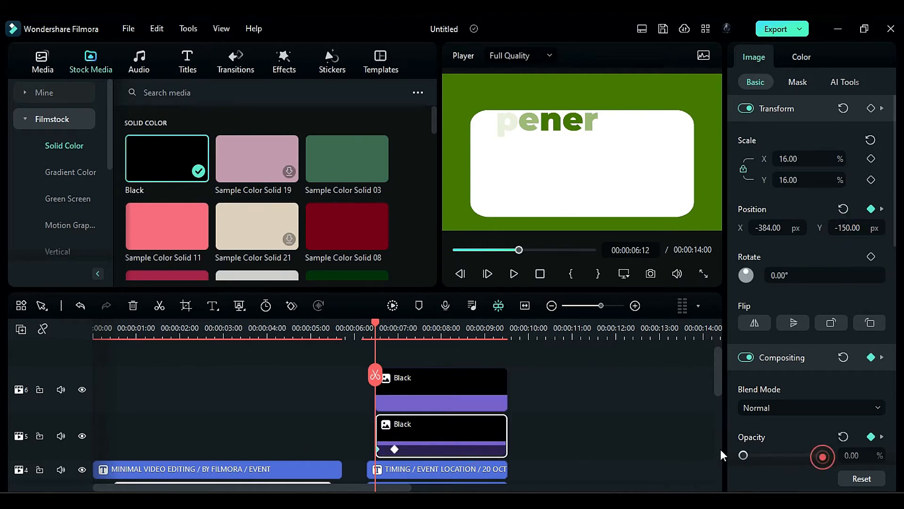
- Add a White solid color clip on track 2 from 00:00:10:00, trimmed to end with the green background at 00:00:14:00
scroll(468, 424, "down", 3)
left_click_drag(375, 323, 527, 374)
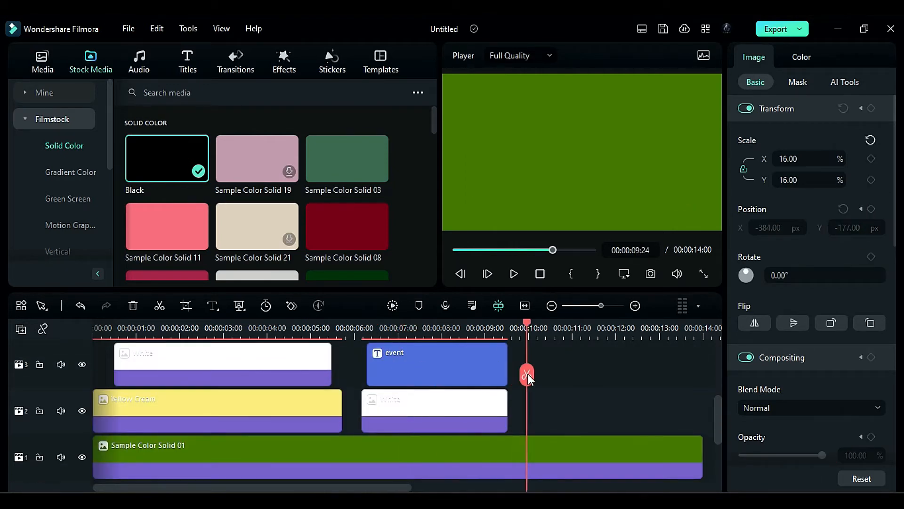
scroll(181, 168, "down", 5)
left_click_drag(170, 236, 546, 410)
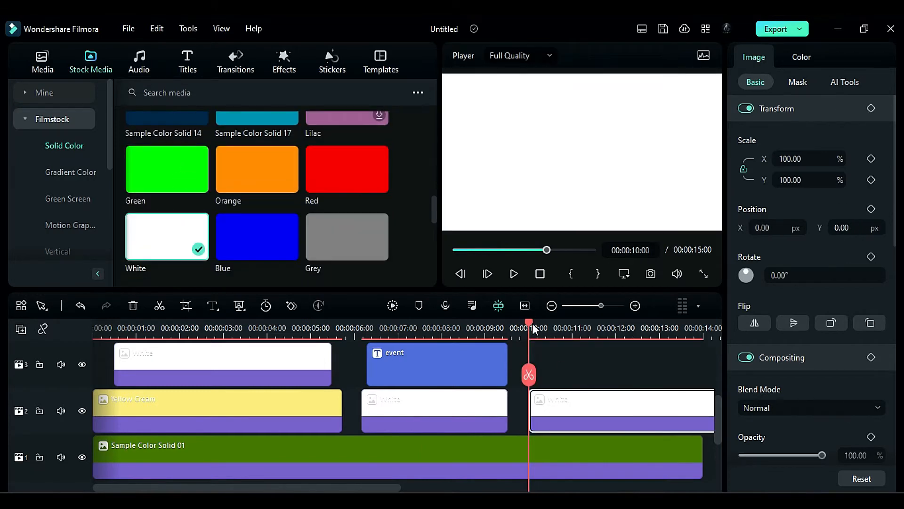
left_click_drag(529, 375, 700, 391)
key("Delete")
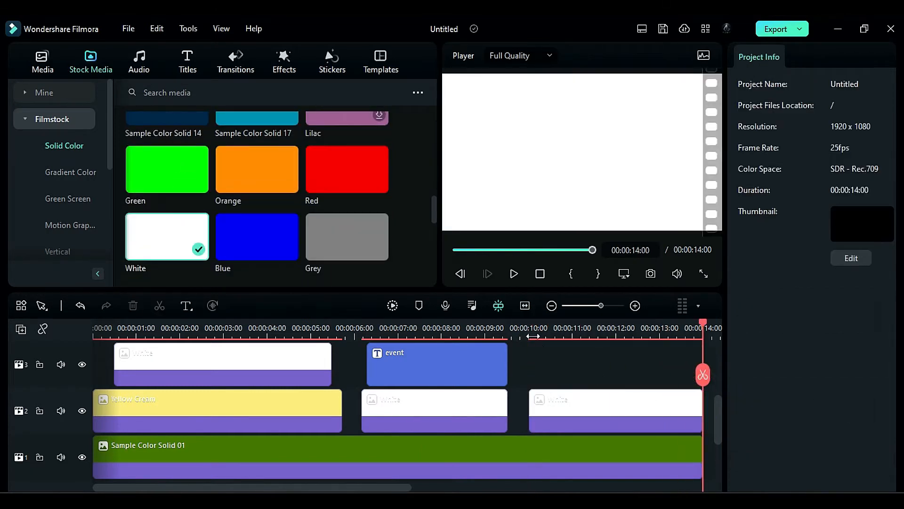
- Scale the new white clip to 150% and add transform keyframes at 00:00:10:00
left_click(530, 333)
left_click(576, 412)
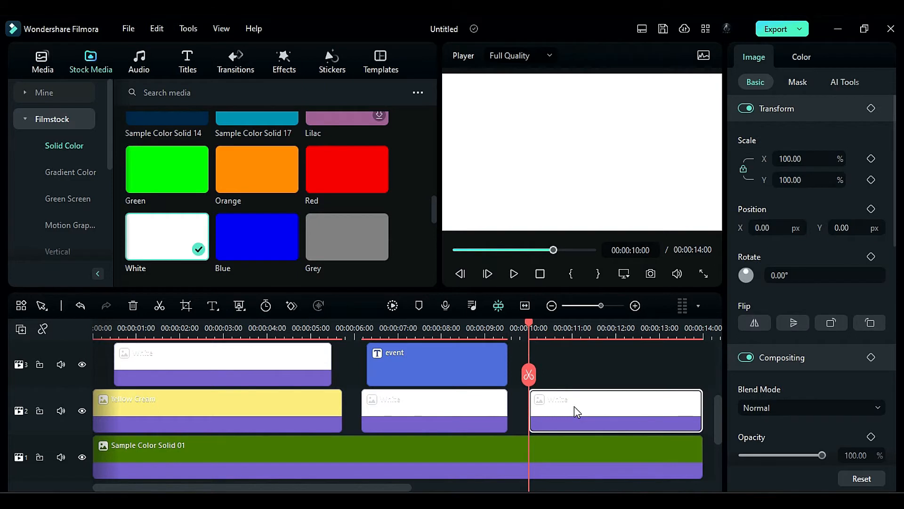
left_click(786, 179)
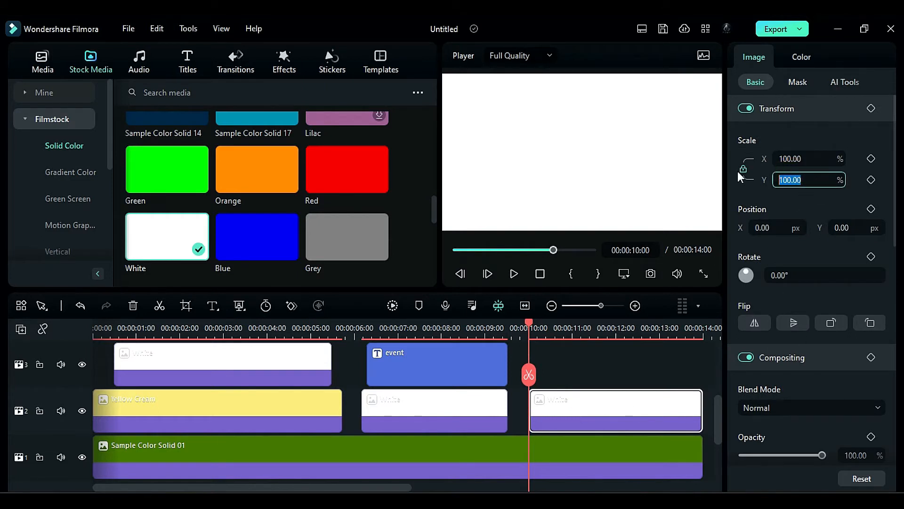
type("150")
key("Return")
left_click(872, 108)
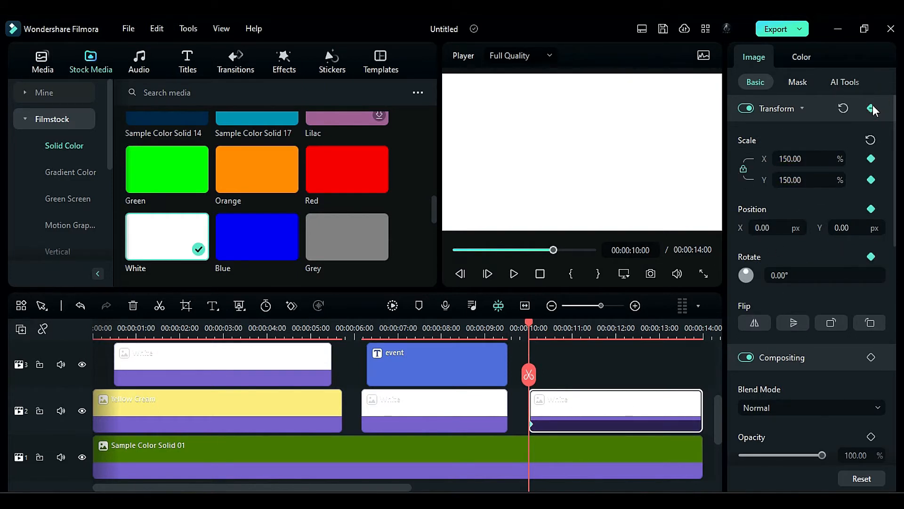
- Rotate the white clip to 102° and move it out of frame to X 1904 px at 00:00:10:00
left_click(768, 228)
type("80")
key("Return")
left_click_drag(778, 228, 782, 229)
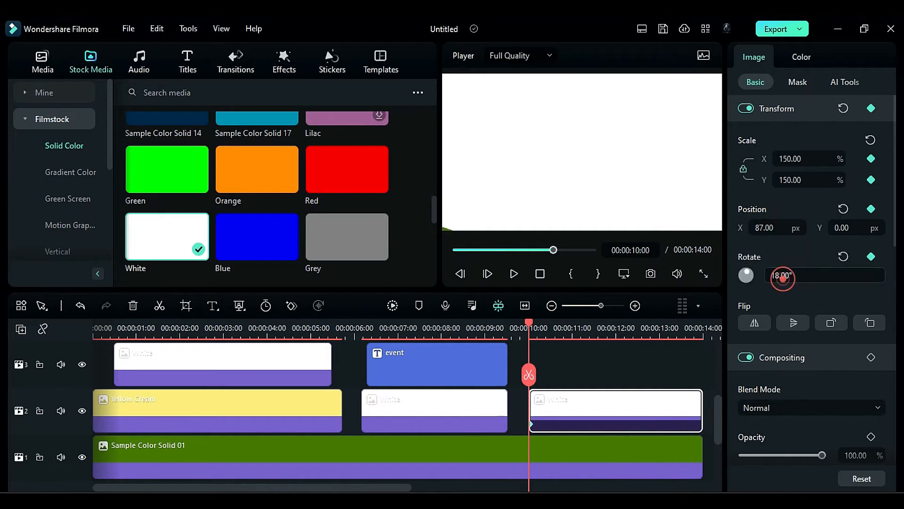
left_click_drag(784, 278, 831, 277)
left_click_drag(772, 229, 880, 228)
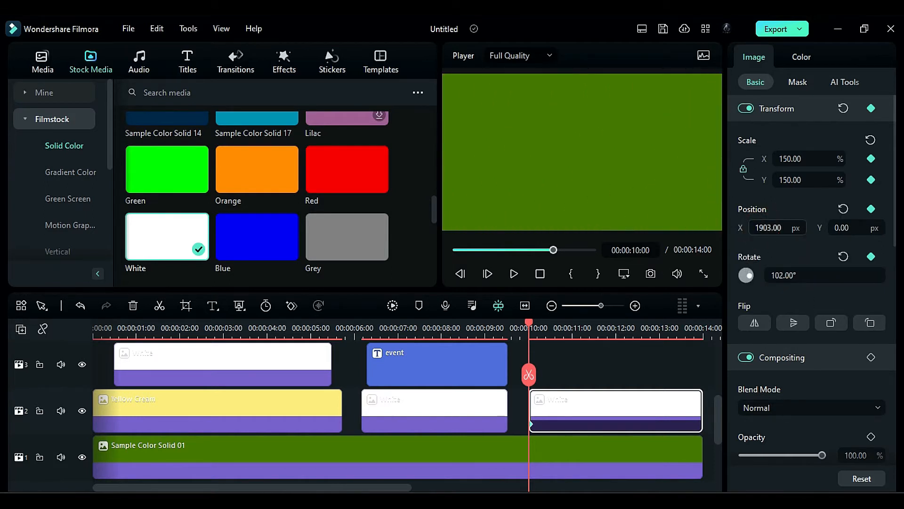
- Animate the white clip's X position to 428 px at 00:00:10:10 and -71 px at 00:00:11:00
left_click_drag(542, 333, 546, 332)
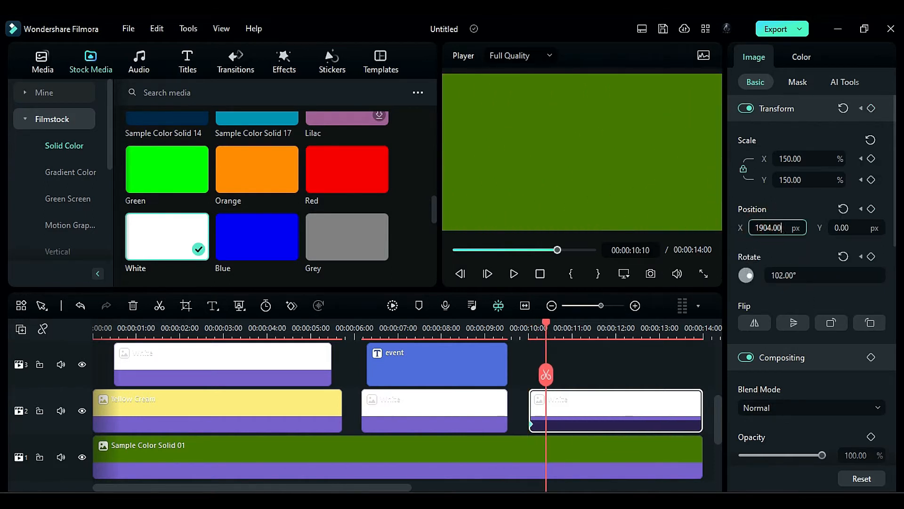
key("ctrl+a")
type("428")
key("Return")
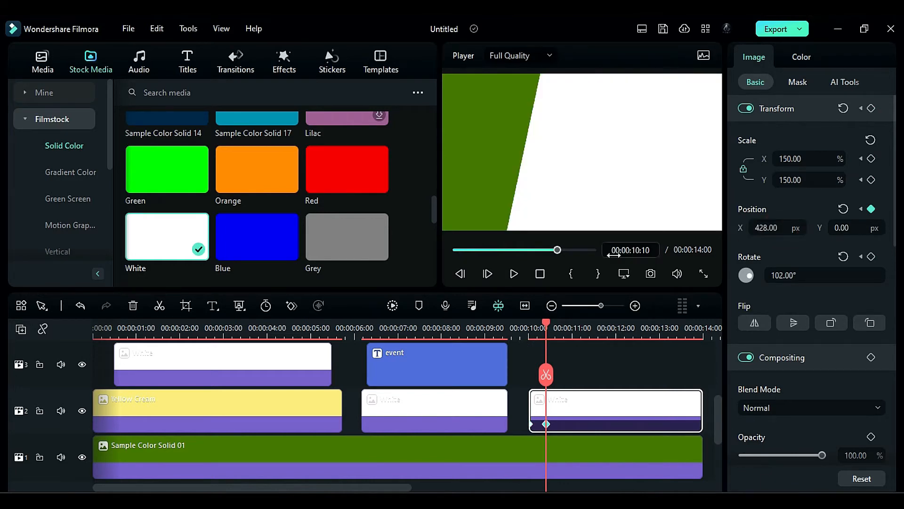
left_click_drag(549, 322, 573, 334)
left_click_drag(782, 228, 751, 219)
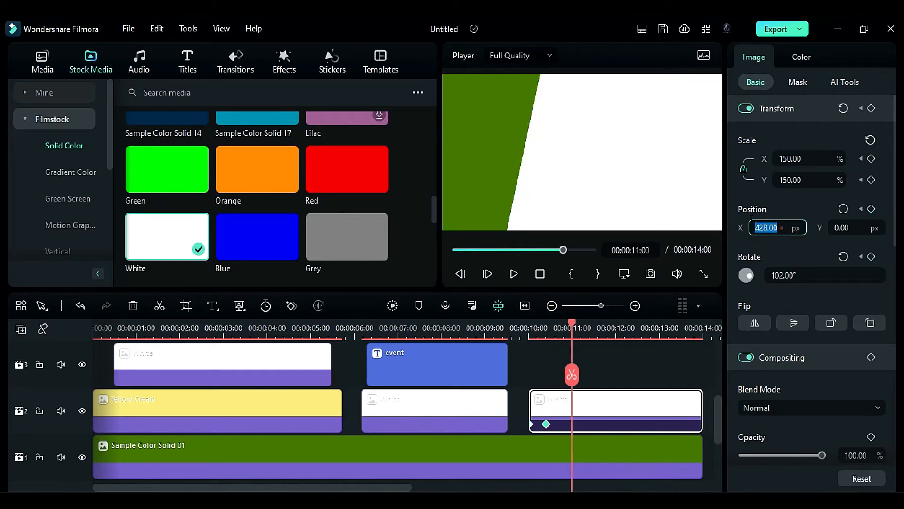
type("-71")
key("Return")
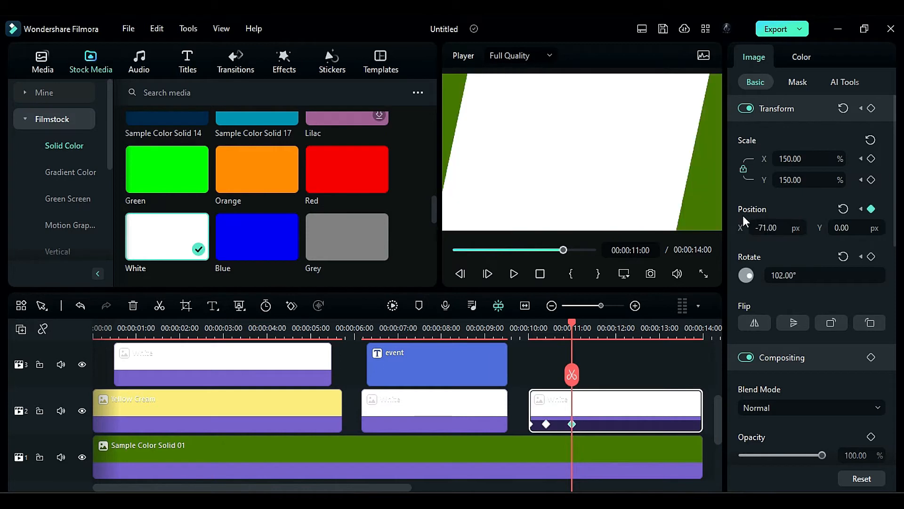
- Add holding transform keyframes to the white clip at 00:00:13:00 and set its X position to 365 px at 00:00:13:13
left_click_drag(572, 375, 661, 370)
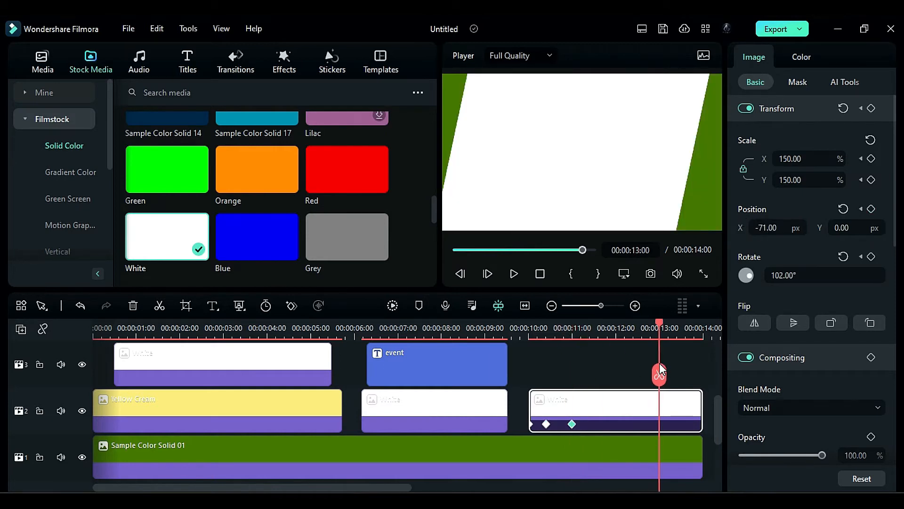
left_click(871, 108)
left_click_drag(660, 326, 683, 335)
left_click_drag(781, 228, 752, 225)
type("365")
key("Return")
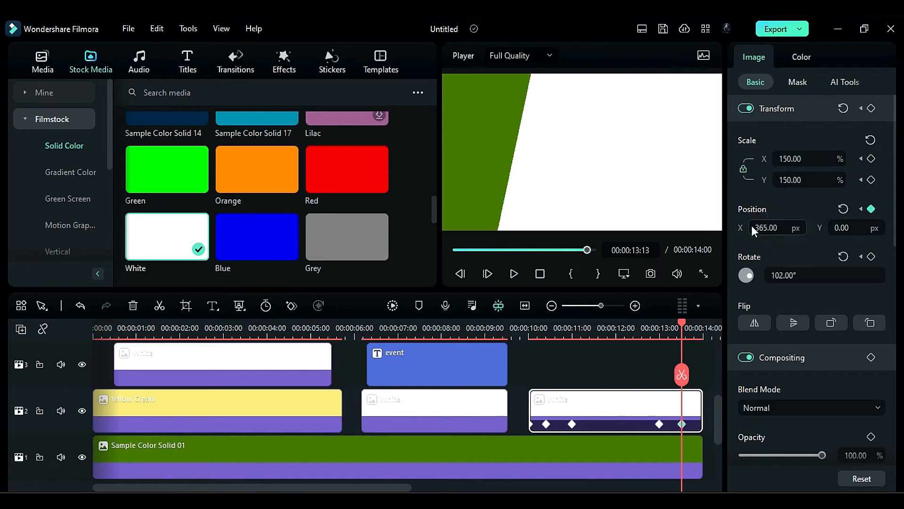
- Set the white clip's X position to 1850 px at 00:00:13:20 and 1930 px just before the clip's end
left_click_drag(682, 330, 694, 335)
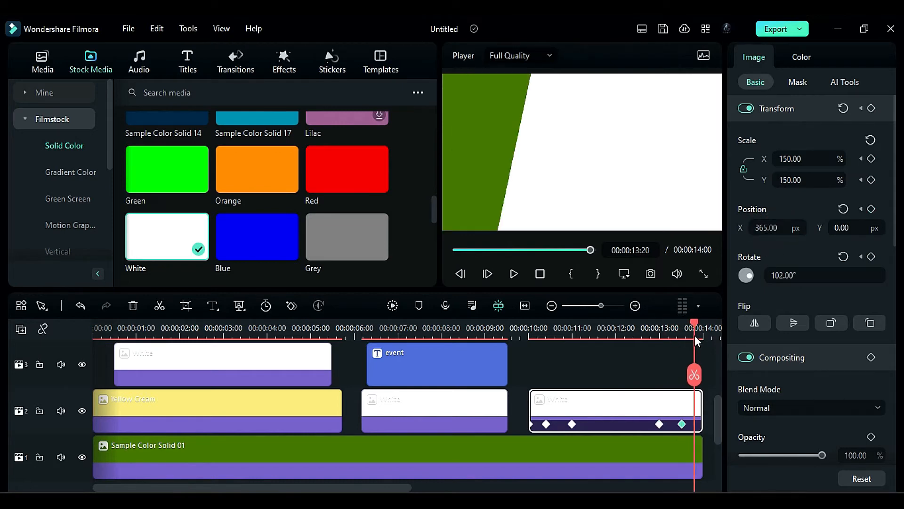
left_click_drag(781, 228, 750, 226)
type("1850")
key("Return")
left_click_drag(695, 330, 700, 329)
left_click_drag(781, 228, 751, 227)
type("1930")
key("Return")
- Add a Black solid color clip on track 3 from 00:00:10:03, ending with the white clip below it
scroll(408, 410, "right", 3)
left_click_drag(414, 335, 414, 356)
left_click(418, 327)
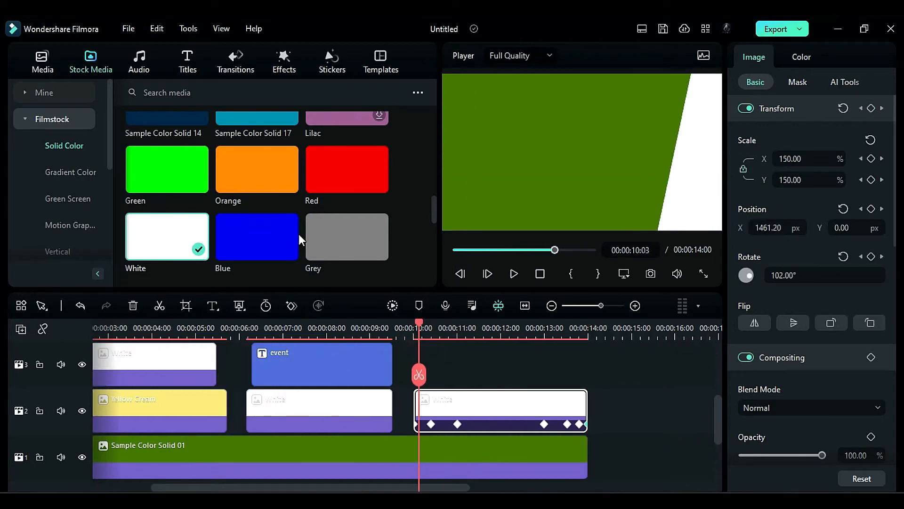
scroll(171, 148, "up", 5)
scroll(149, 135, "up", 3)
left_click_drag(150, 141, 587, 374)
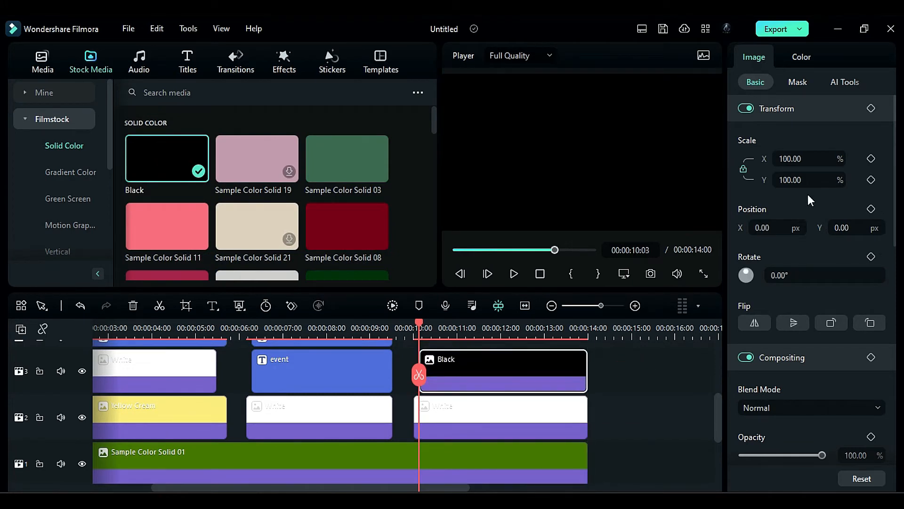
- Scale the new black clip to 120% and add transform keyframes at 00:00:10:03
left_click(806, 180)
type("120")
key("Return")
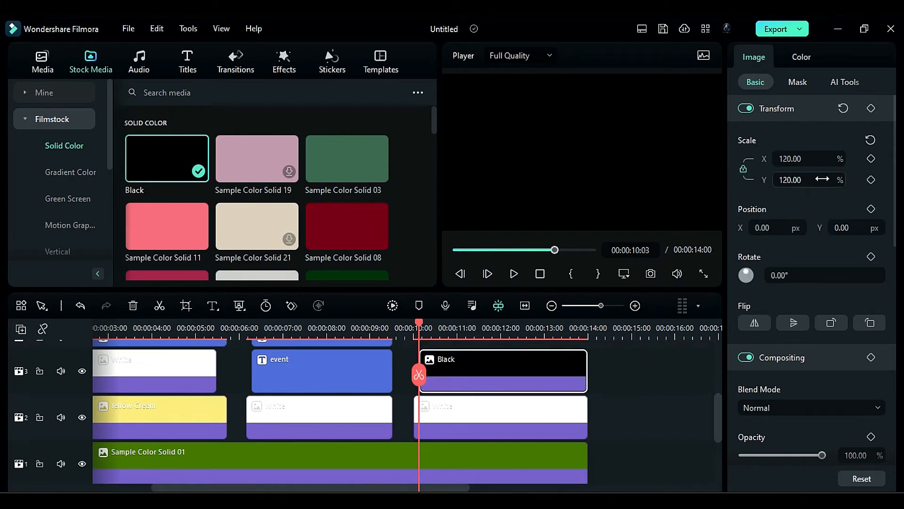
left_click(871, 108)
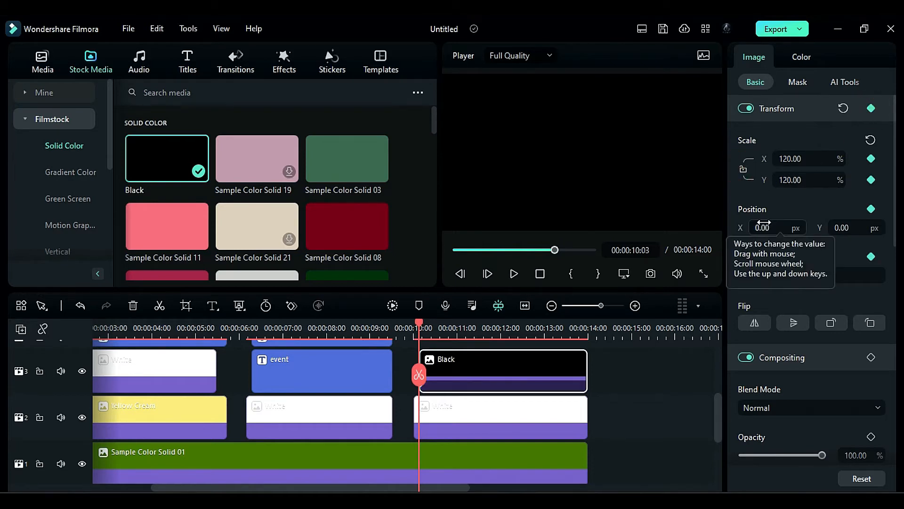
- Rotate the black clip on track 3 to 96° at 00:00:10:03
left_click(801, 277)
type("96")
key("Return")
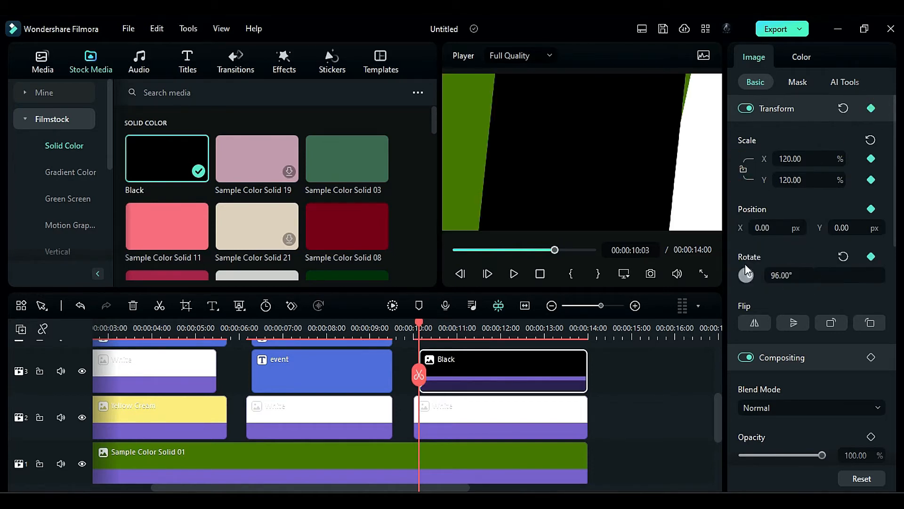
- Set the black clip's X position to 1407 px at 00:00:10:03 and 750 px at 00:00:10:08
left_click(750, 227)
type("1407")
key("Return")
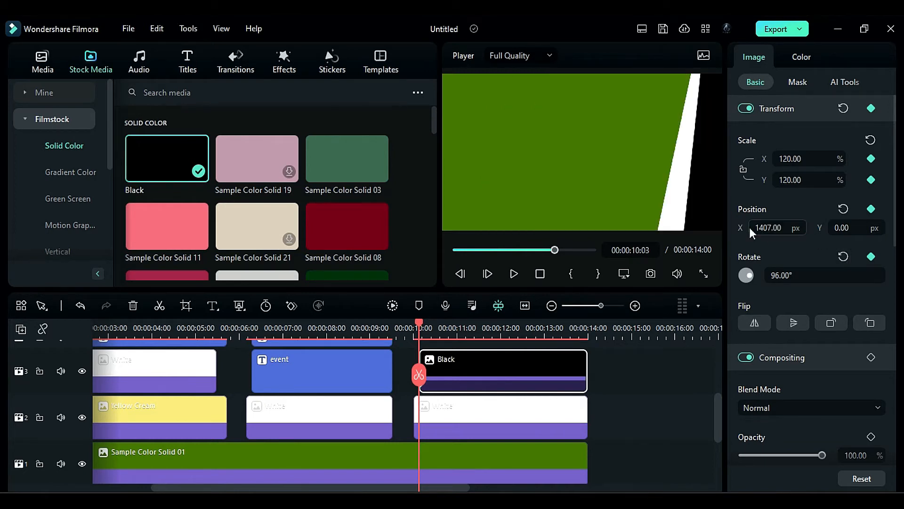
left_click(427, 328)
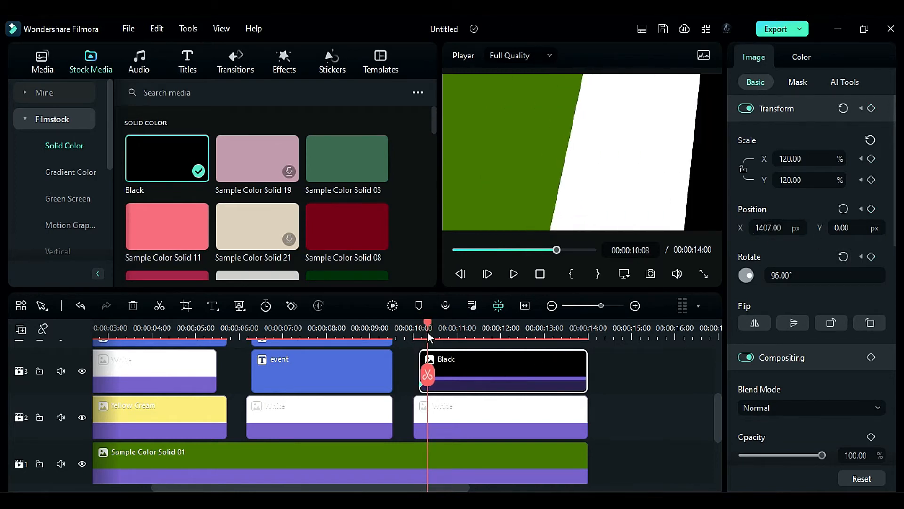
left_click(759, 227)
type("750")
key("Return")
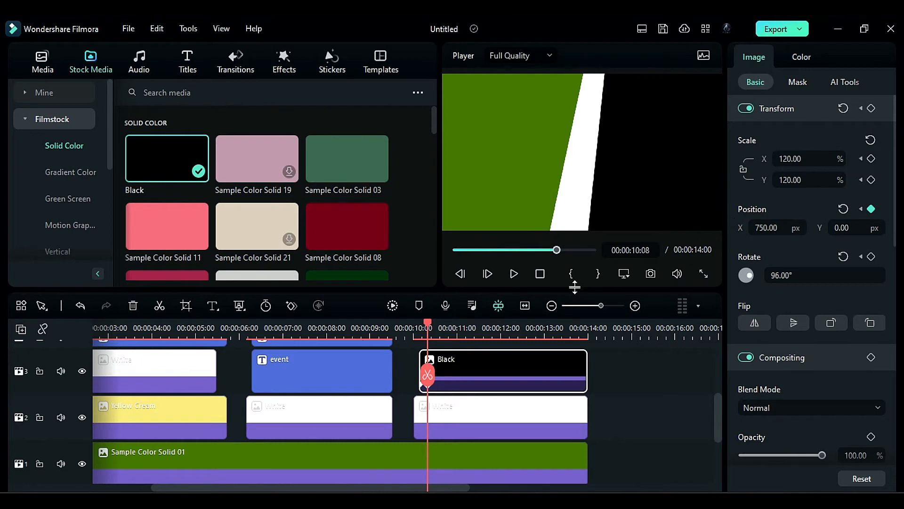
- At 00:00:10:12, set the black clip's Y scale to 132%, X position to -204 px and rotation to 96.4°
left_click(434, 328)
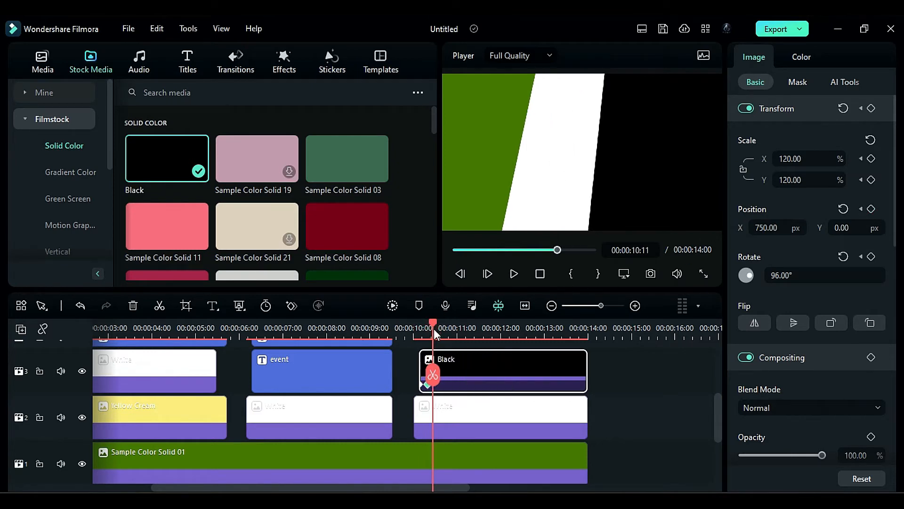
left_click(796, 183)
type("132")
key("Return")
left_click(783, 222)
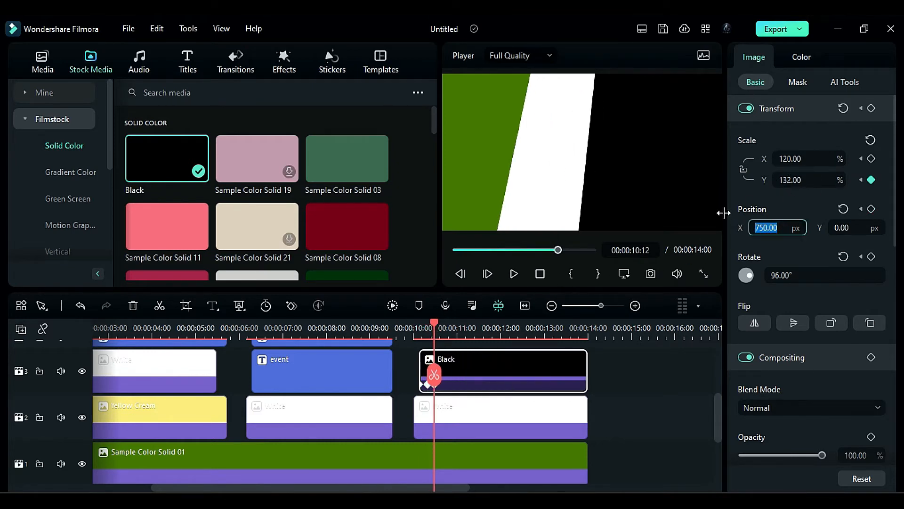
key("Tab")
key("Tab")
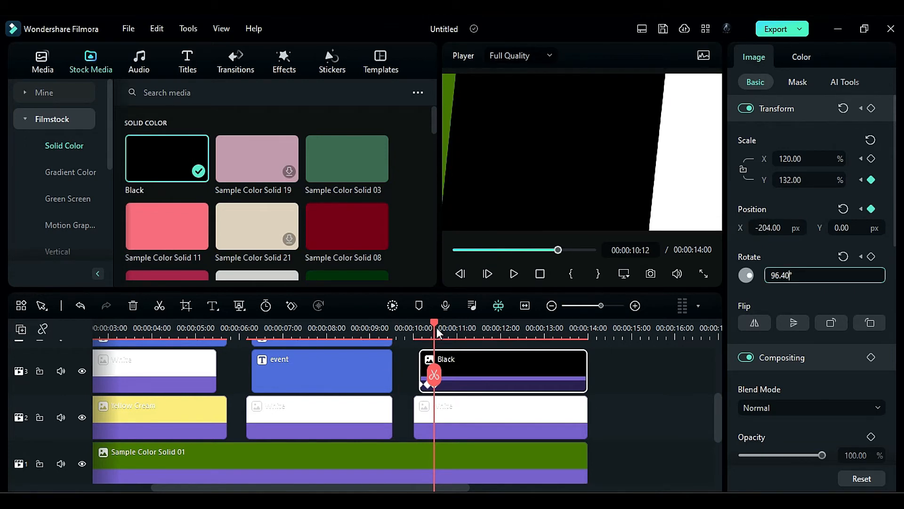
- At 00:00:10:16, set the black clip's scale to 132% by 82%, X position to -878 px and rotation to 96.8°
left_click_drag(437, 329, 442, 337)
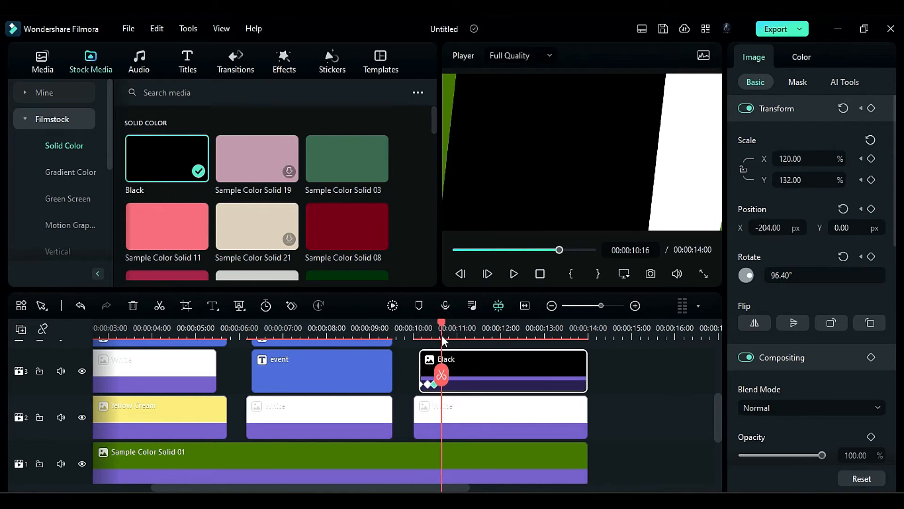
left_click(798, 156)
type("132")
key("Tab")
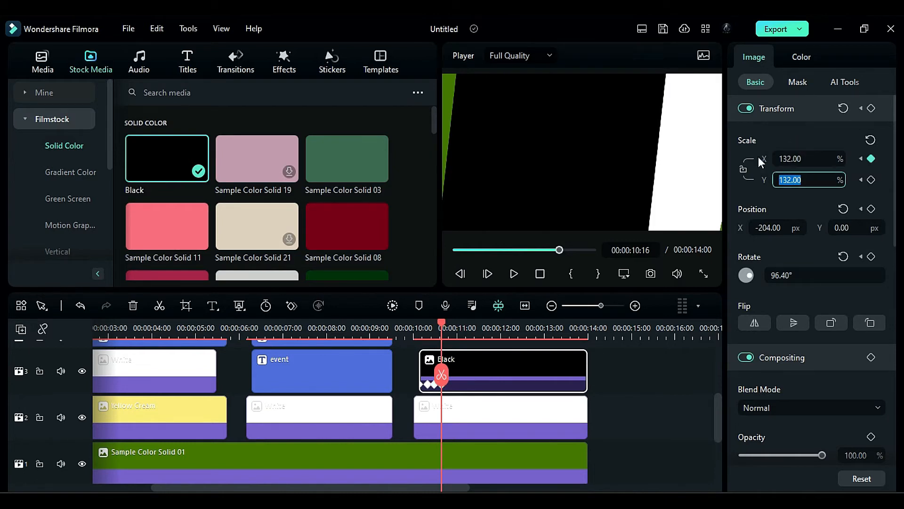
type("82")
key("Tab")
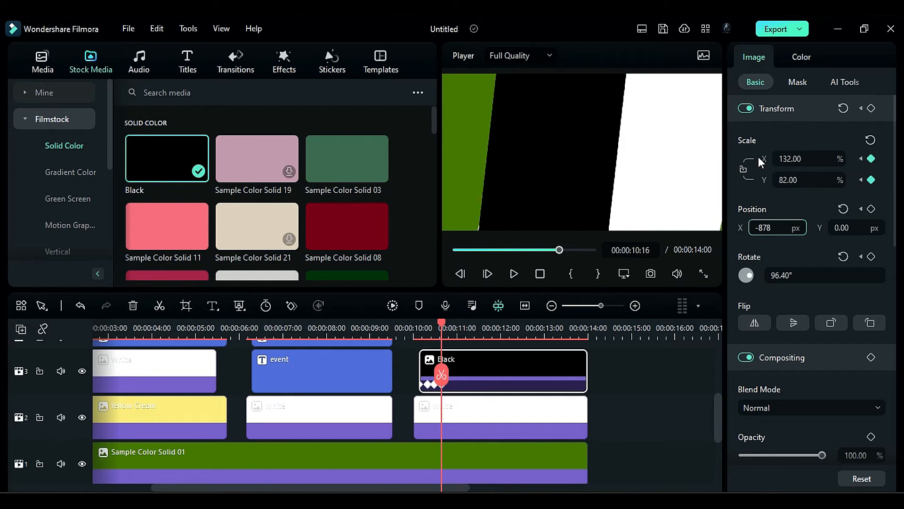
key("Tab")
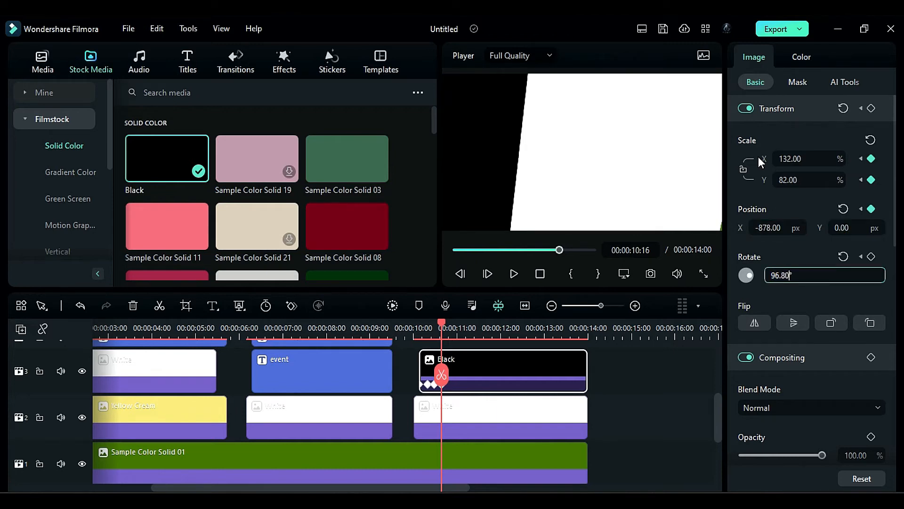
key("Return")
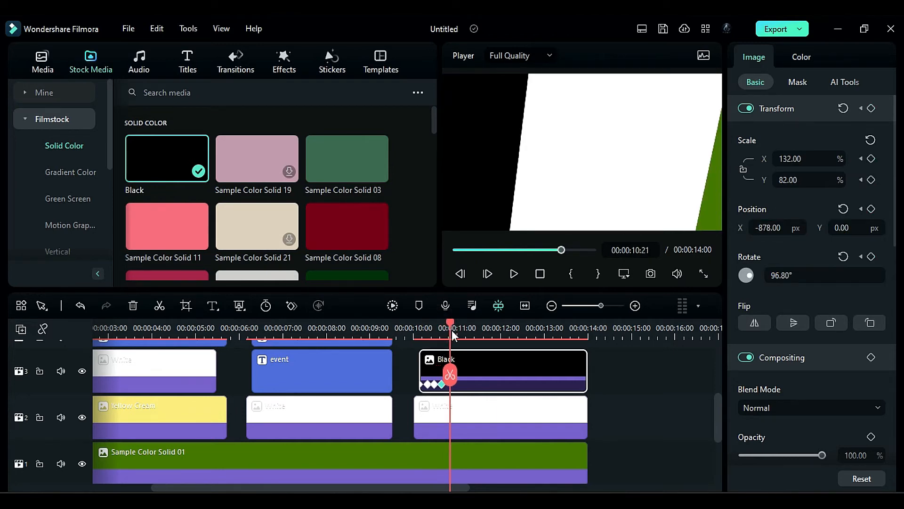
- At 00:00:10:22, set the black clip's Y scale to 31%, X position to -1199 px and rotation to 97°
left_click(801, 180)
key("BackSpace")
key("BackSpace")
key("BackSpace")
key("BackSpace")
key("BackSpace")
type("31")
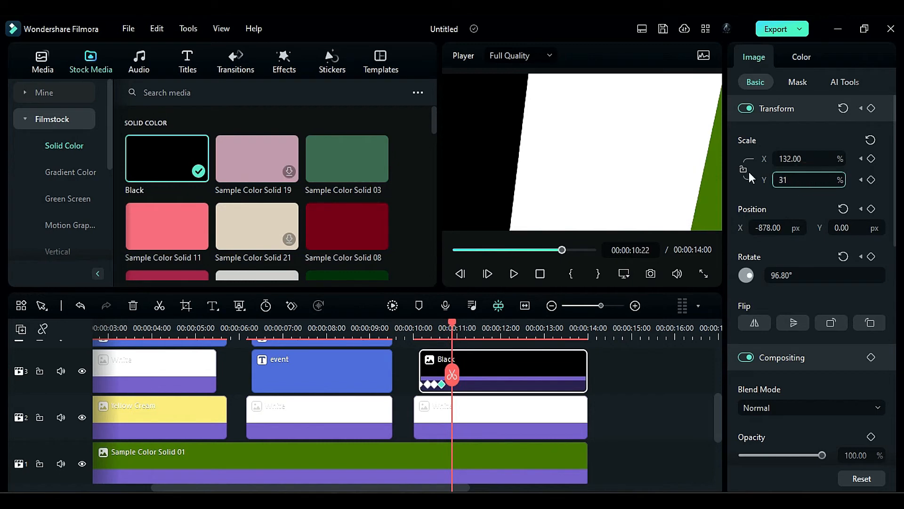
key("Tab")
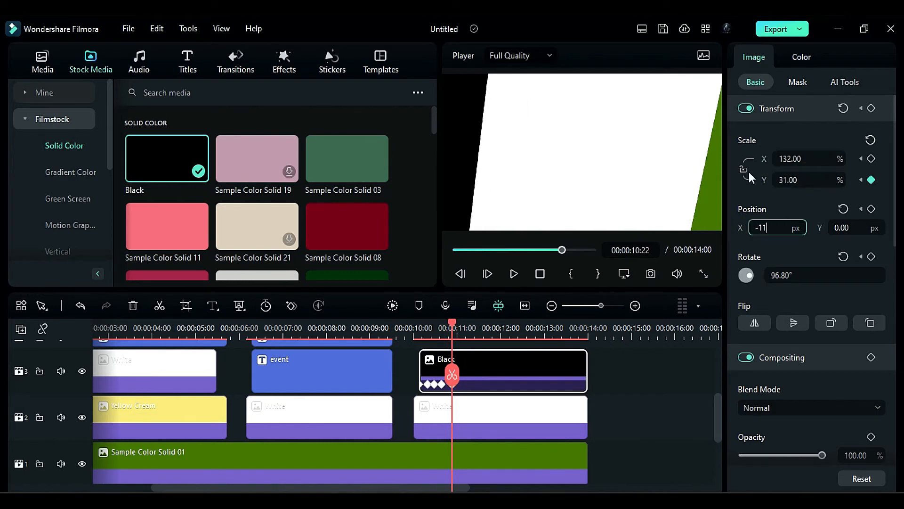
key("Tab")
key("Tab")
type("97")
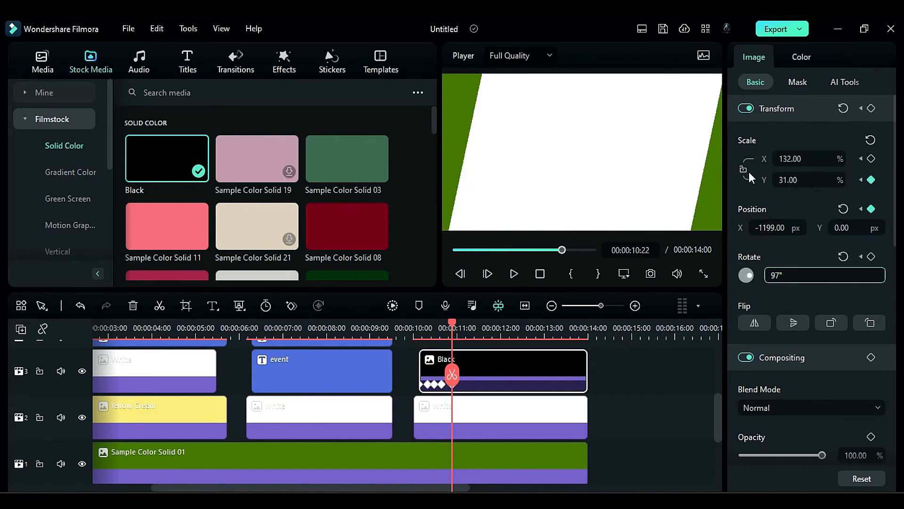
key("Return")
- Add transform keyframes to the black clip at 00:00:12:16, keeping its current values
scroll(454, 330, "up", 1, "ctrl")
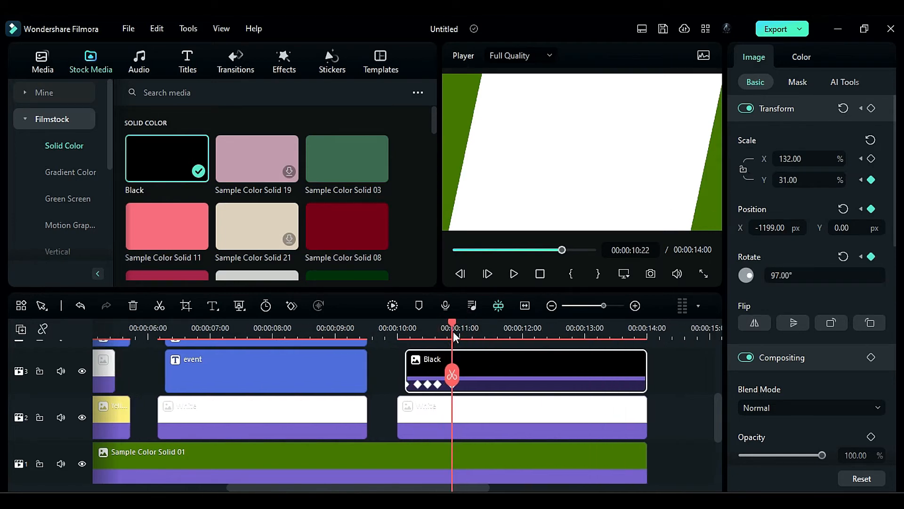
left_click_drag(448, 322, 564, 360)
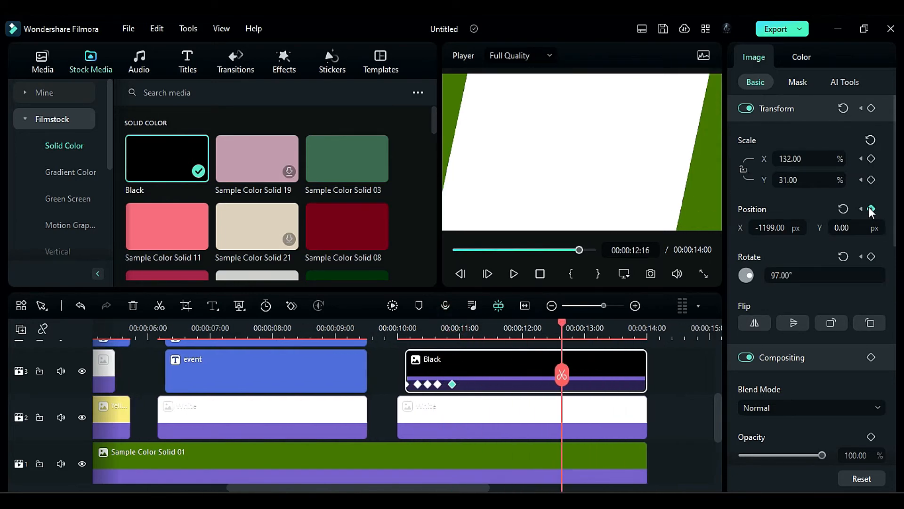
left_click(872, 108)
left_click(798, 109)
- At 00:00:12:22, set the black clip's X position to -854 px and its scale to 89% by 110%
left_click_drag(563, 327, 578, 331)
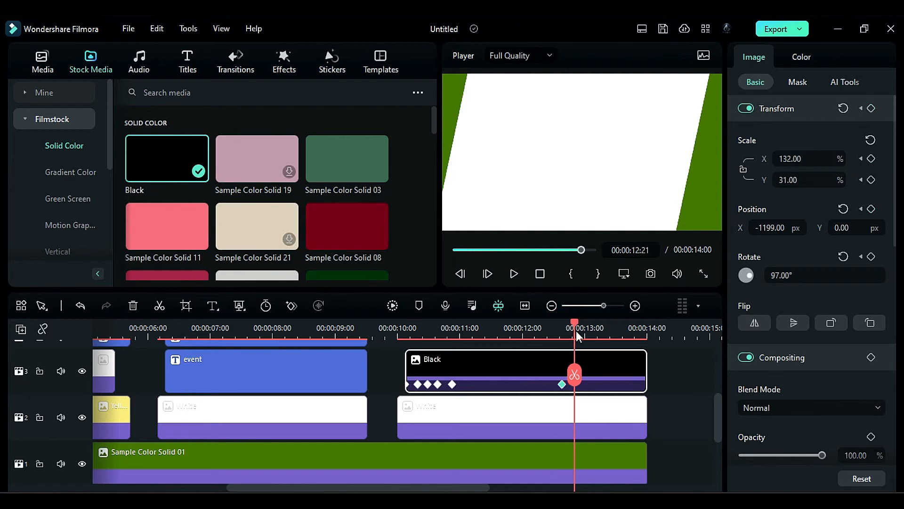
left_click(770, 227)
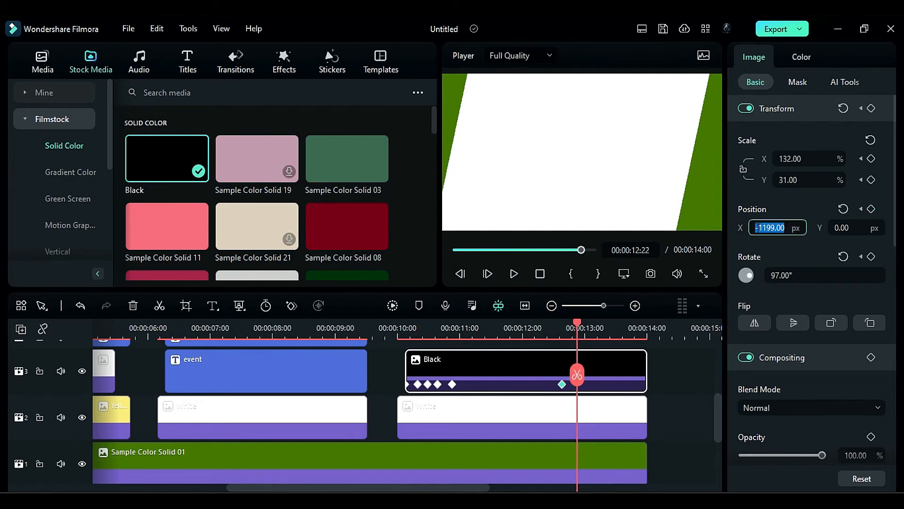
type("-854")
key("Return")
left_click(800, 158)
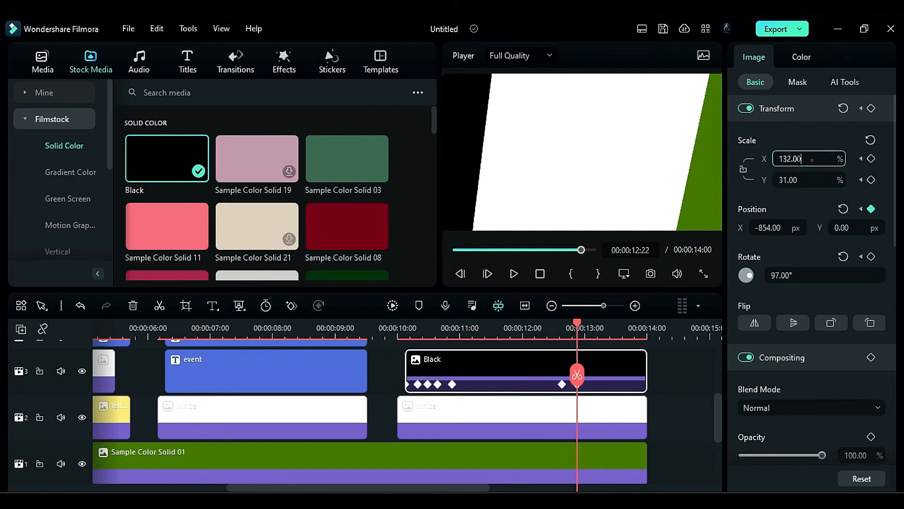
key("ctrl+a")
type("89")
key("Tab")
type("110")
key("Return")
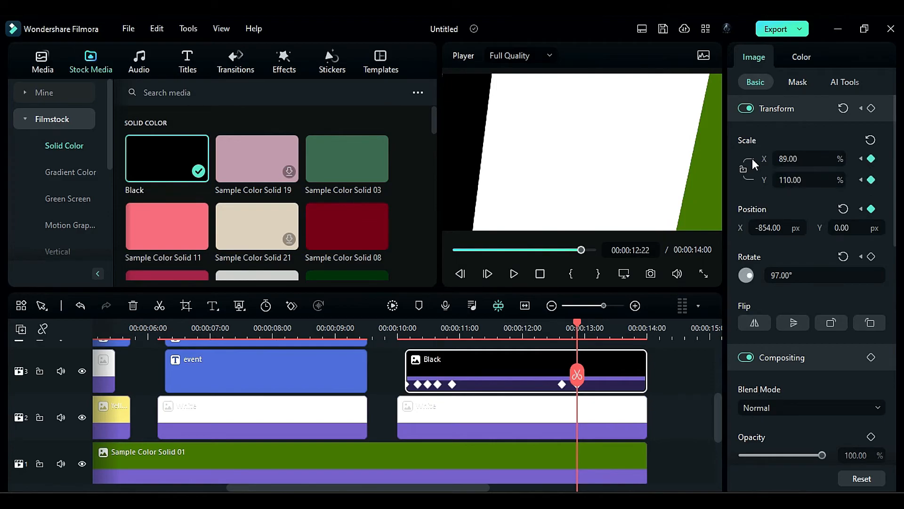
- Set the black clip's X position to -181 px at 00:00:13:01 and 1641 px at 00:00:13:10
left_click_drag(578, 325, 589, 333)
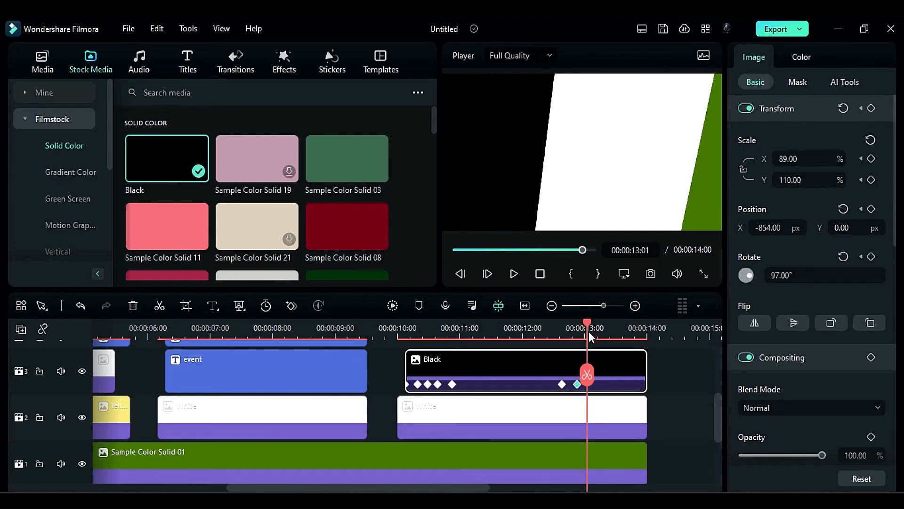
left_click(779, 228)
type("-181")
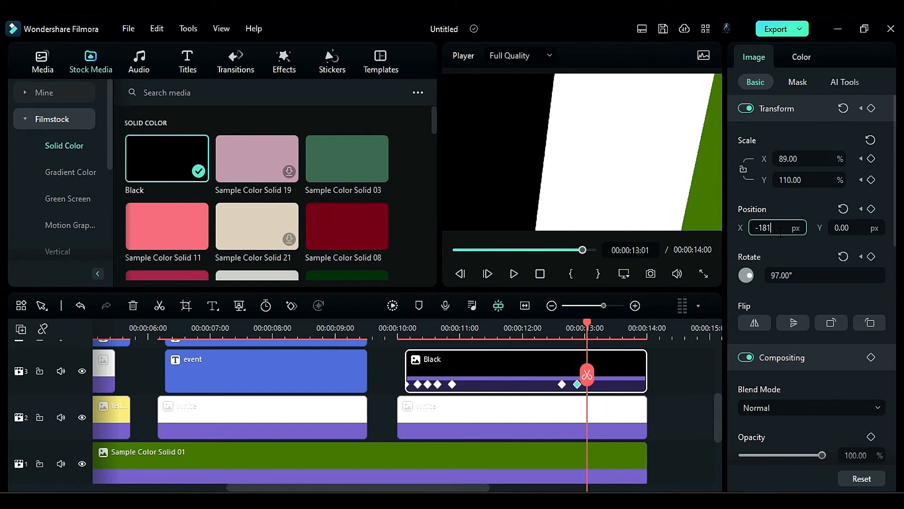
key("Return")
left_click_drag(589, 325, 609, 336)
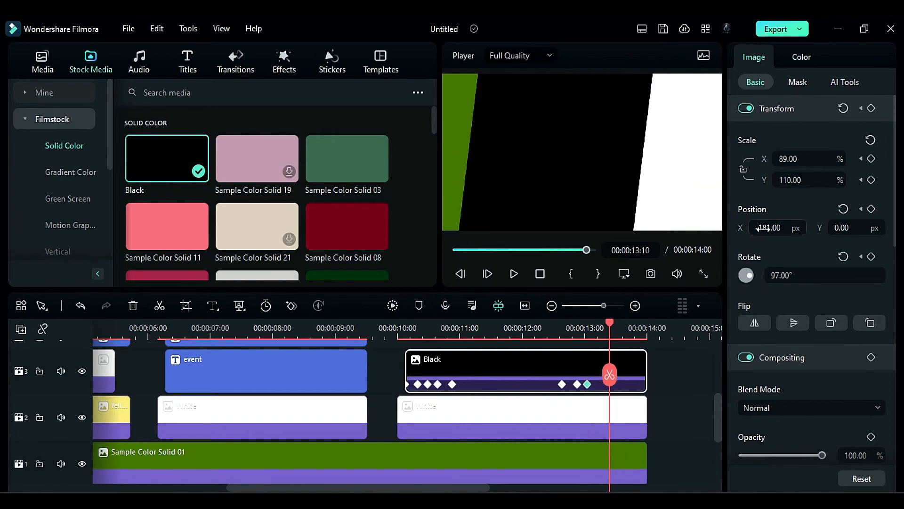
left_click_drag(758, 229, 843, 229)
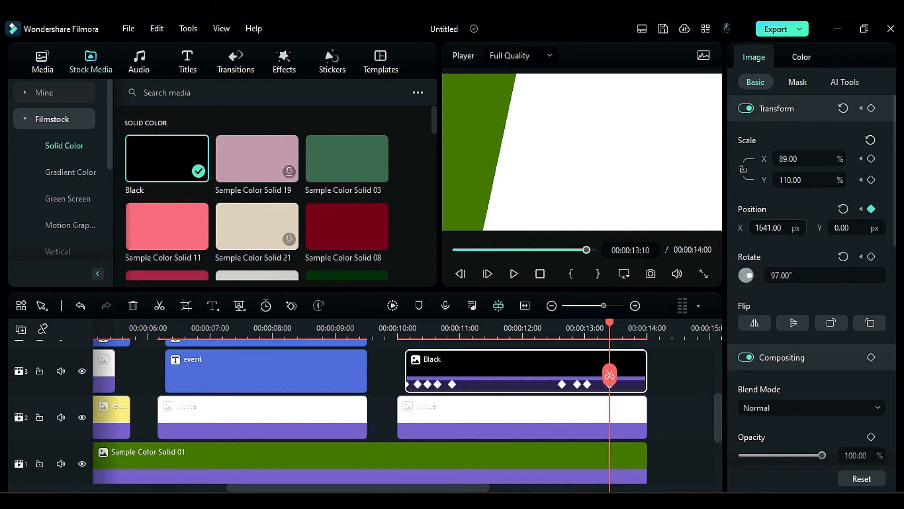
- Apply a Linear mask to the black clip on track 3 from its start at 00:00:10:03
left_click(405, 324)
left_click(471, 362)
left_click(798, 82)
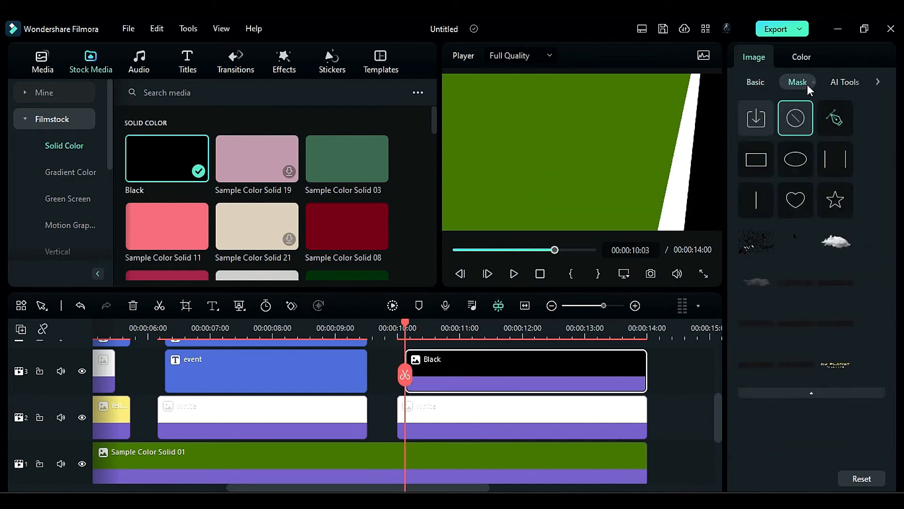
left_click(756, 203)
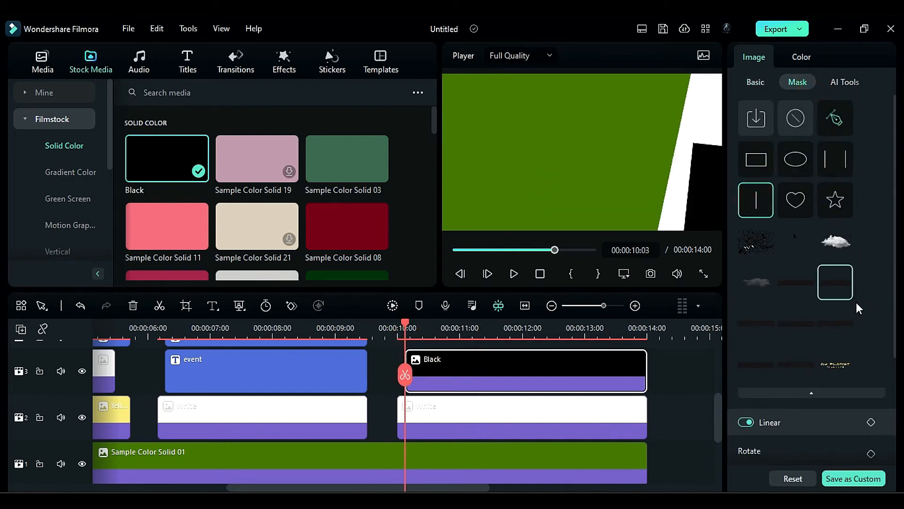
- Rotate the linear mask to 109°, position it at X 177, Y -210 px and add mask keyframes at 00:00:10:03
scroll(857, 302, "down", 3)
left_click(827, 357)
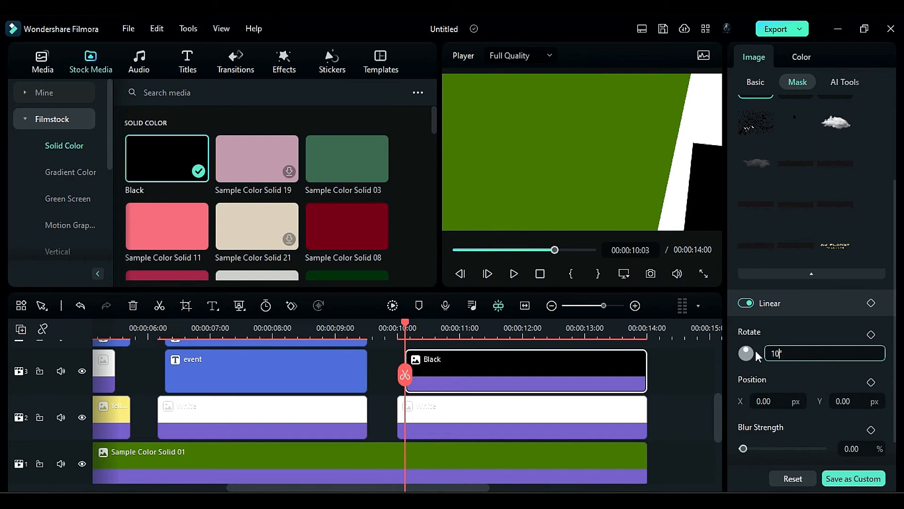
key("Return")
left_click_drag(770, 401, 620, 401)
left_click_drag(845, 403, 902, 401)
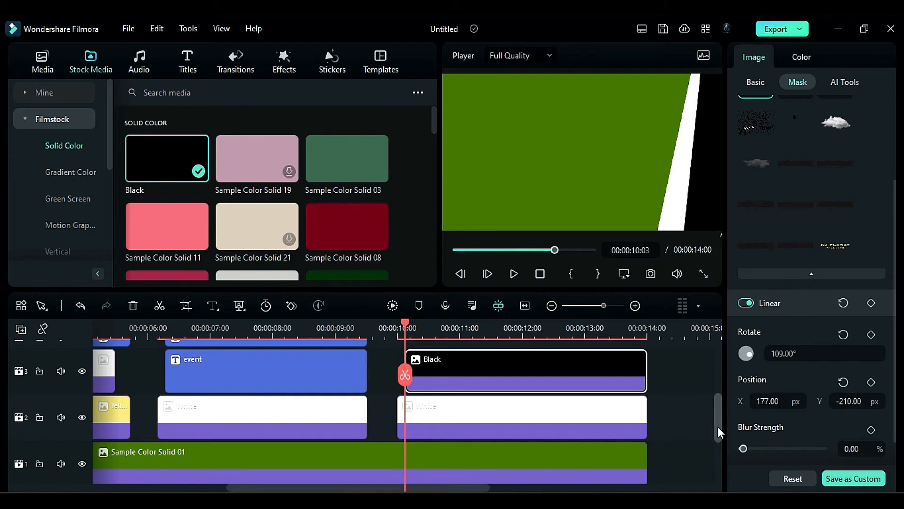
left_click(871, 303)
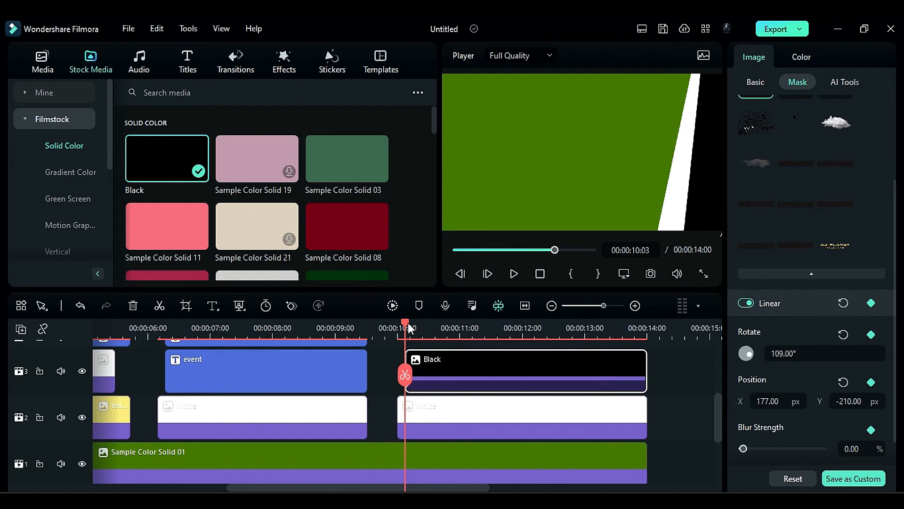
- At 00:00:10:12, set the linear mask's position to X 195, Y -136 px and its rotation to 97°
left_click_drag(408, 329, 429, 339)
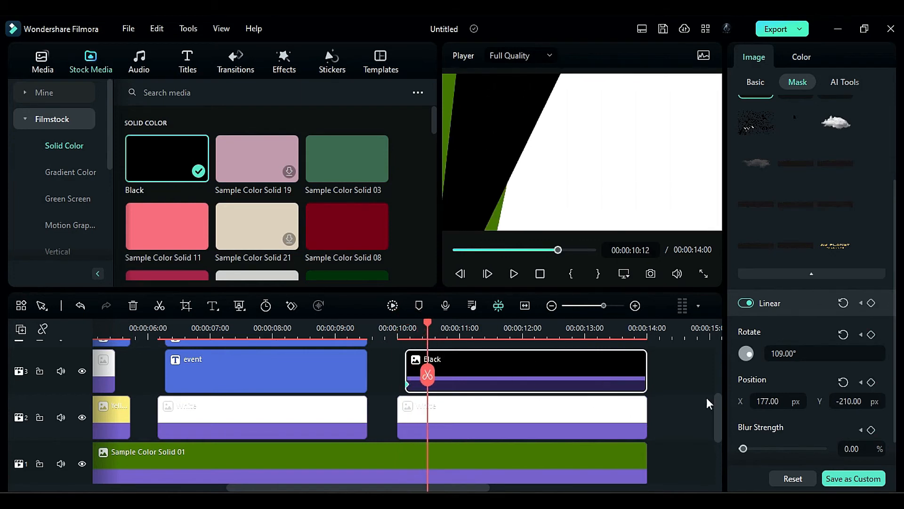
left_click_drag(777, 403, 786, 402)
left_click_drag(788, 353, 779, 353)
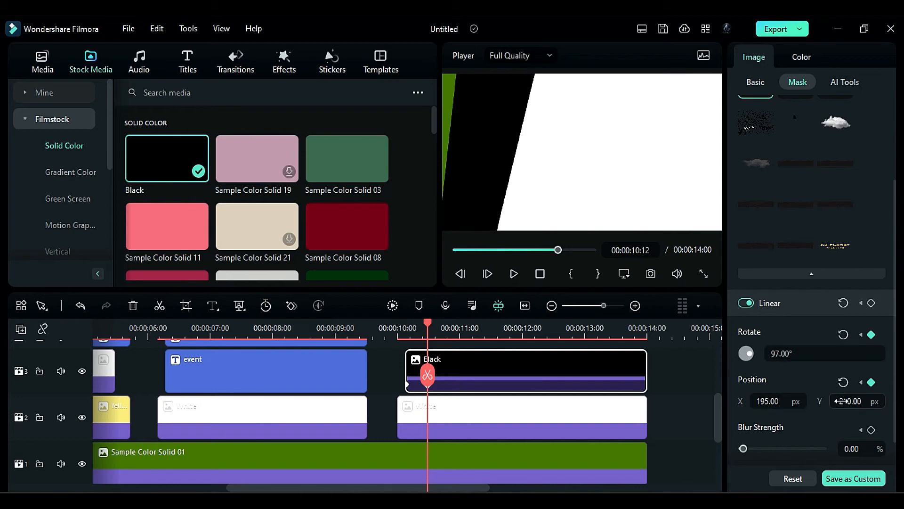
left_click_drag(841, 401, 876, 401)
- Set the linear mask's X position to 234 px at 00:00:10:18
left_click_drag(428, 322, 444, 332)
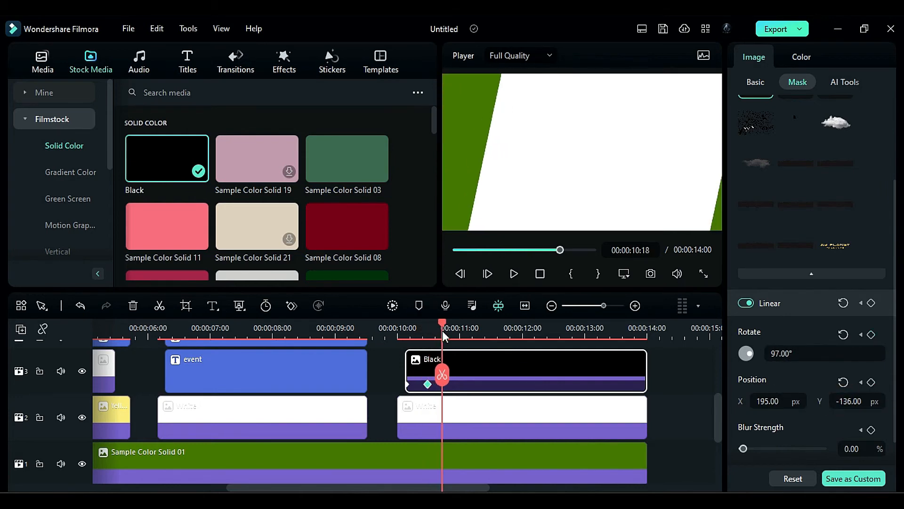
scroll(542, 407, "up", 1)
left_click_drag(762, 402, 903, 402)
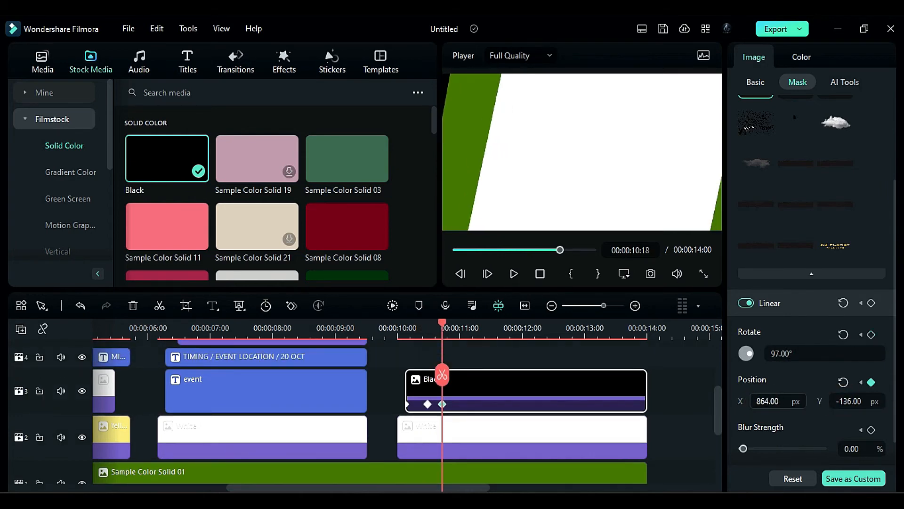
- Set the linear mask's rotation to -107° at about 00:00:12:21
key("space")
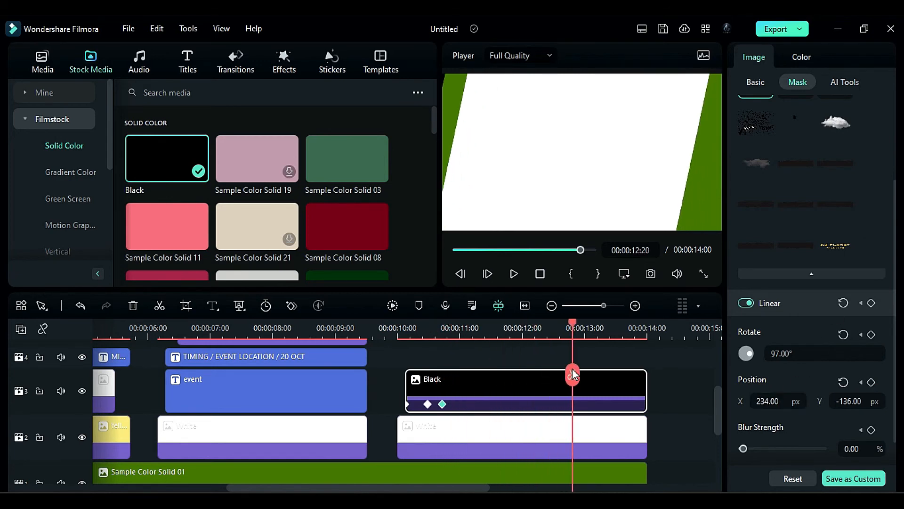
left_click_drag(782, 353, 686, 353)
left_click_drag(574, 325, 587, 329)
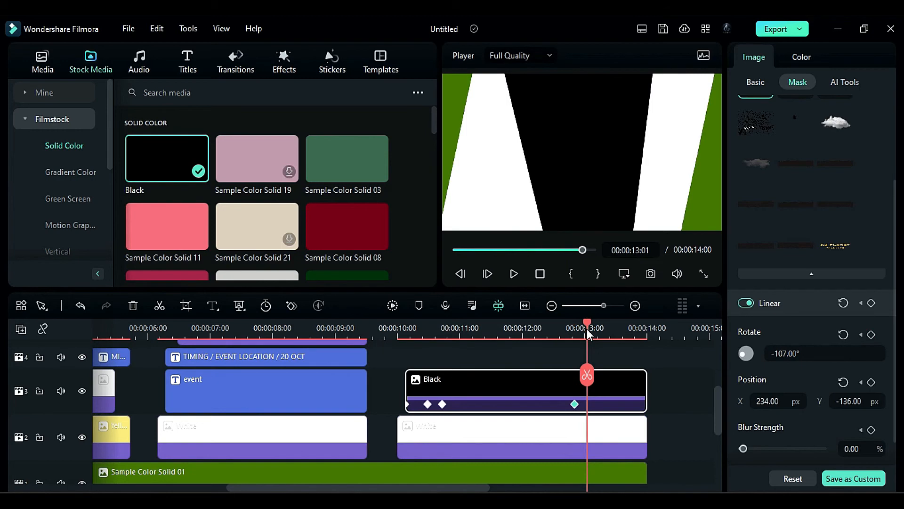
- At 00:00:13:01, adjust the linear mask's rotation and X and Y position to move the black panel out of view
left_click_drag(802, 352, 800, 351)
left_click_drag(769, 402, 549, 401)
left_click_drag(851, 401, 728, 401)
left_click(440, 328)
- Add a Default Title on track 4 starting at the end of the panels, at 00:00:14:00
scroll(440, 391, "up", 1)
left_click(187, 62)
left_click_drag(167, 159, 650, 382)
left_click(677, 328)
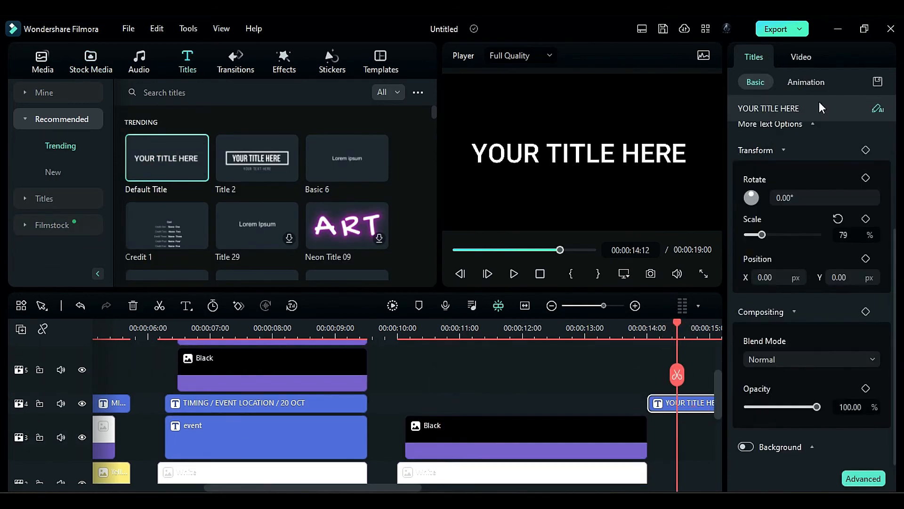
- Set the new title's font to Montserrat Black
scroll(818, 141, "up", 3)
left_click(761, 146)
scroll(864, 276, "up", 3)
left_click(720, 285)
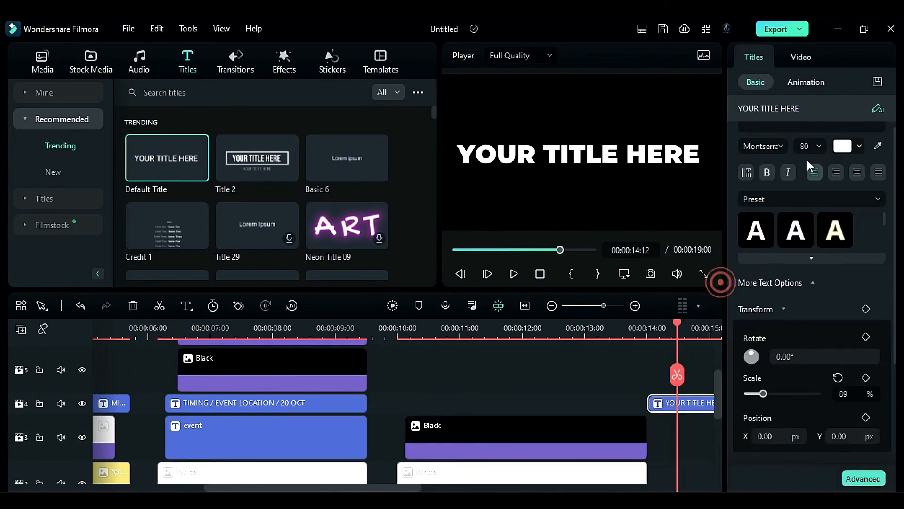
- Replace the placeholder text with SAVE THE DATE, one word per line
scroll(807, 160, "up", 2)
triple_click(832, 144)
type("SAVE")
key("Return")
type("THE")
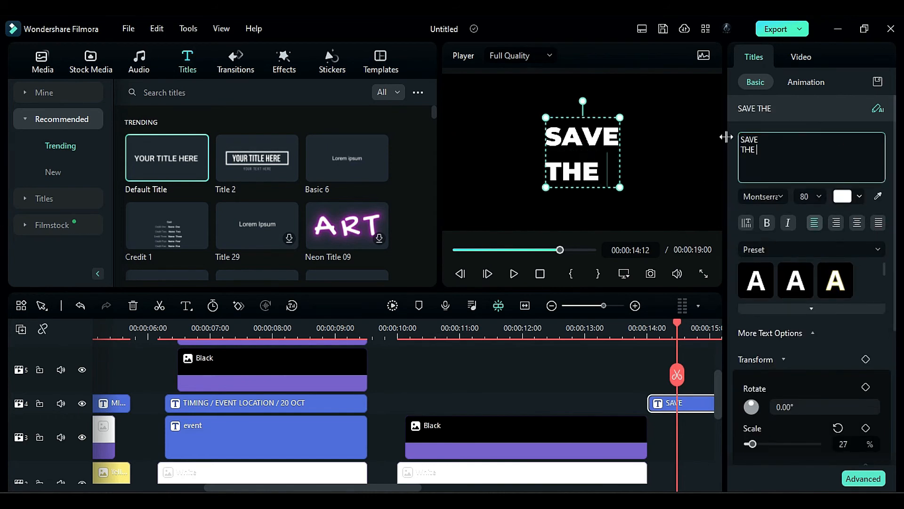
key("BackSpace")
key("Return")
type("DATE")
- Set the font size of all the SAVE THE DATE text to 100
key("ctrl+a")
left_click(820, 197)
left_click(807, 217)
left_click(801, 281)
left_click(807, 218)
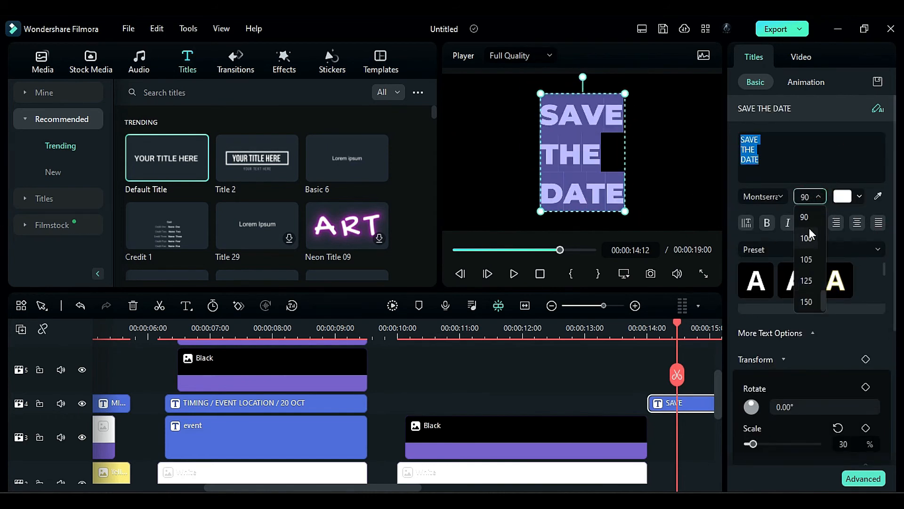
left_click(810, 244)
- In the advanced text editor, set the title's line spacing to -26 with left alignment and apply it
left_click(863, 479)
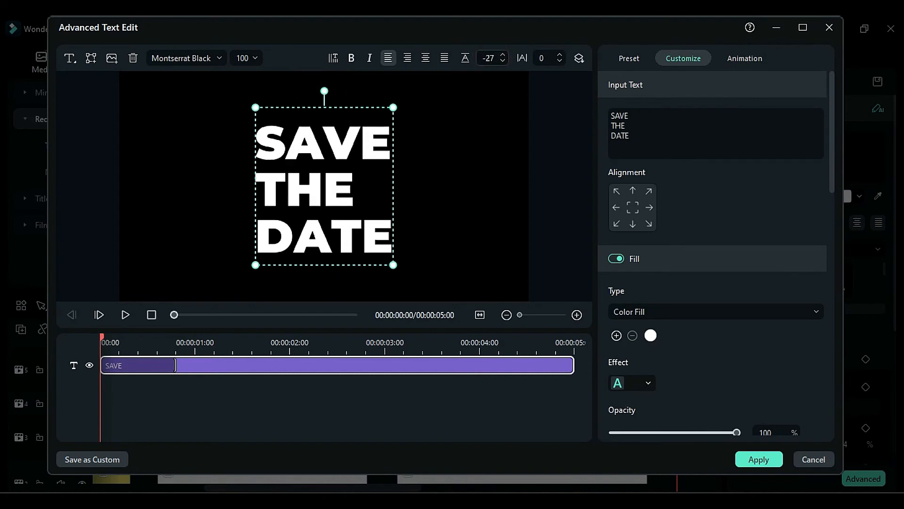
left_click(503, 54)
left_click(426, 58)
left_click(389, 60)
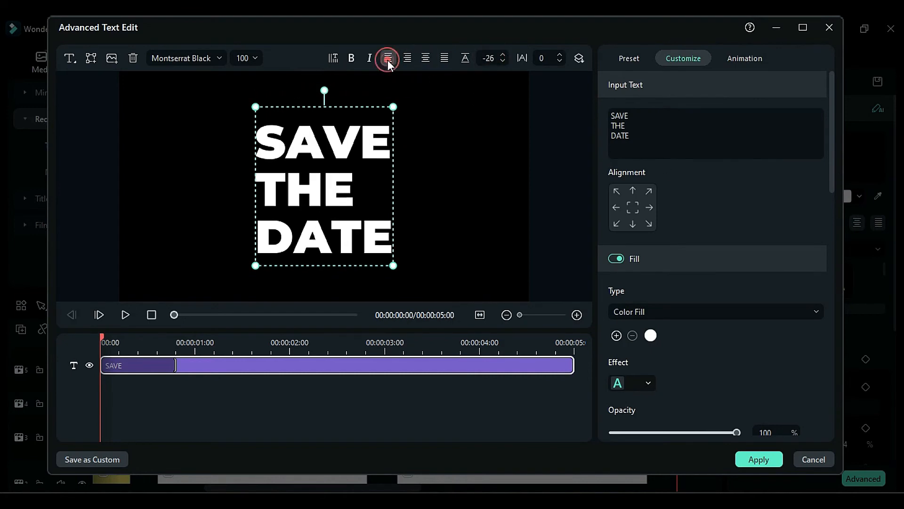
left_click(754, 463)
- Move the title's start to about 00:00:13:04 and colour its text with the green sampled from the background
scroll(655, 391, "down", 1)
left_click_drag(648, 363, 597, 363)
left_click(615, 330)
left_click(878, 196)
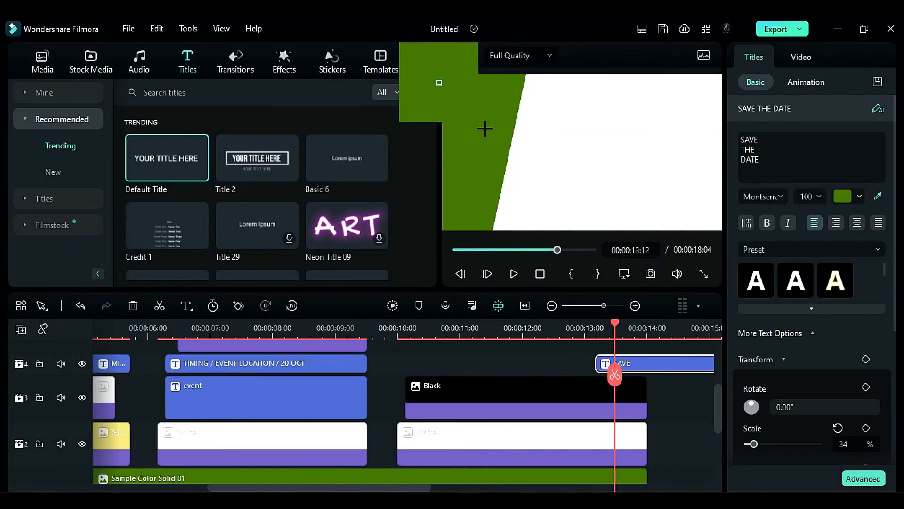
left_click(485, 128)
- Capture a snapshot of the green title on plain black, just past the end of the panels
left_click(660, 327)
left_click(651, 274)
left_click(518, 273)
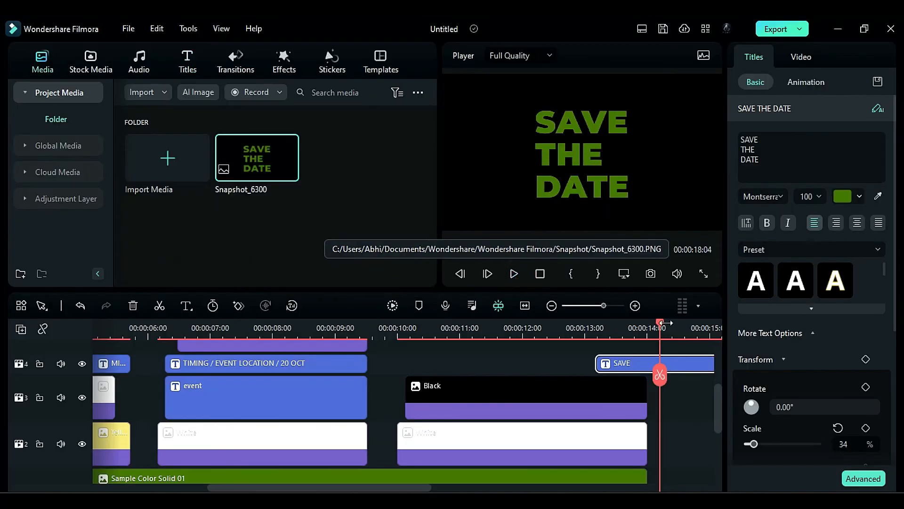
- Replace the title with the snapshot image on track 4, spanning 00:00:10:00 to 00:00:14:00
key("Delete")
left_click_drag(235, 160, 395, 367)
left_click_drag(706, 365, 617, 367)
left_click(369, 327)
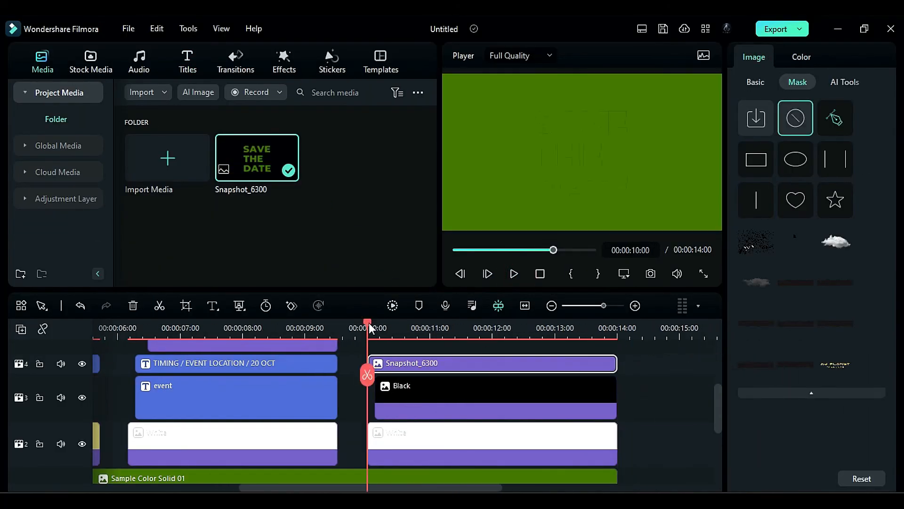
- Export the project as an MP4 named Event opener into the Event Opener folder
key("ctrl+e")
left_click(531, 151)
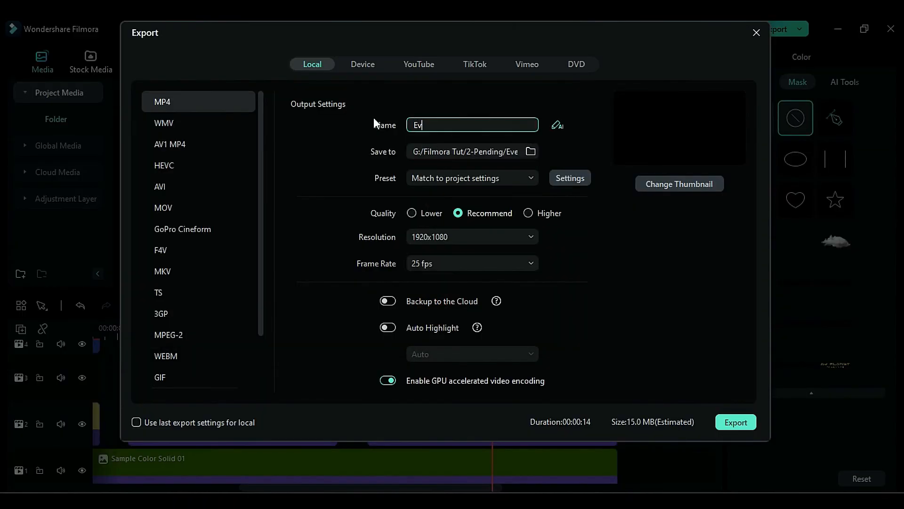
type("nt opener")
left_click(735, 421)
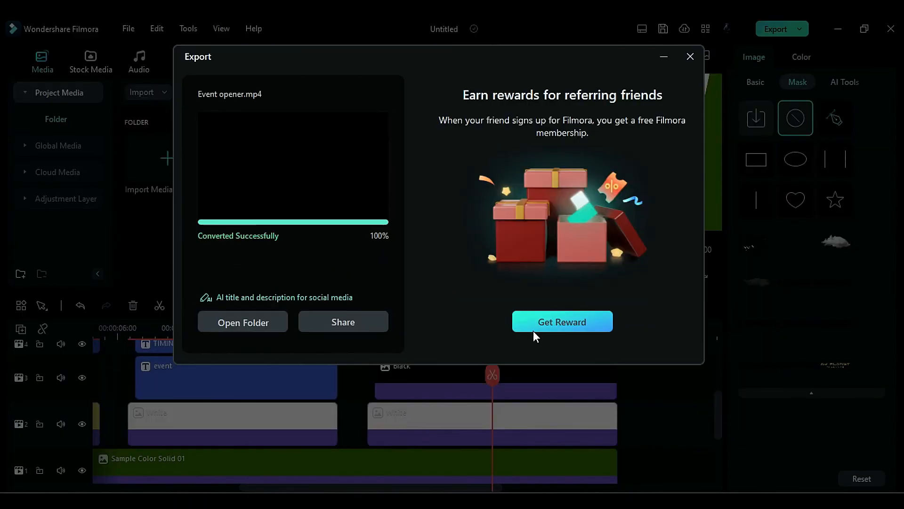
left_click(690, 57)
- Clear all clips from the timeline and the project media
left_click(396, 453)
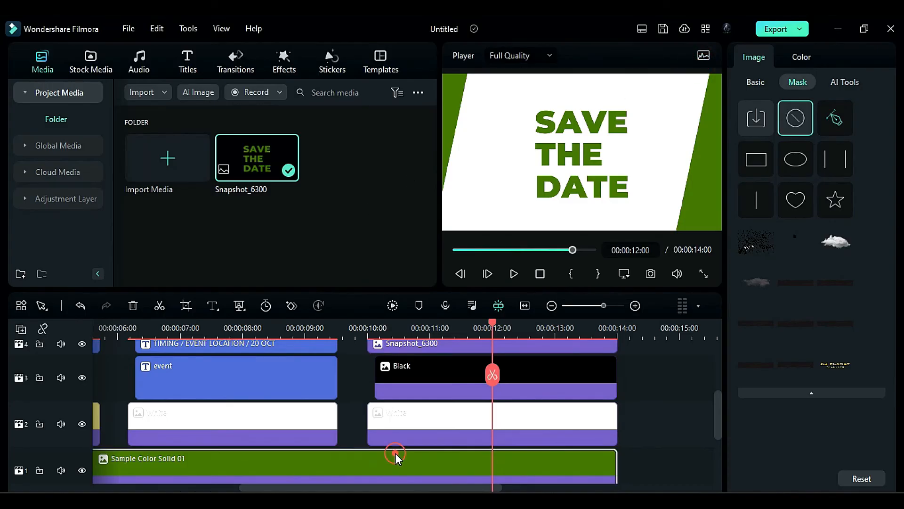
key("ctrl+a")
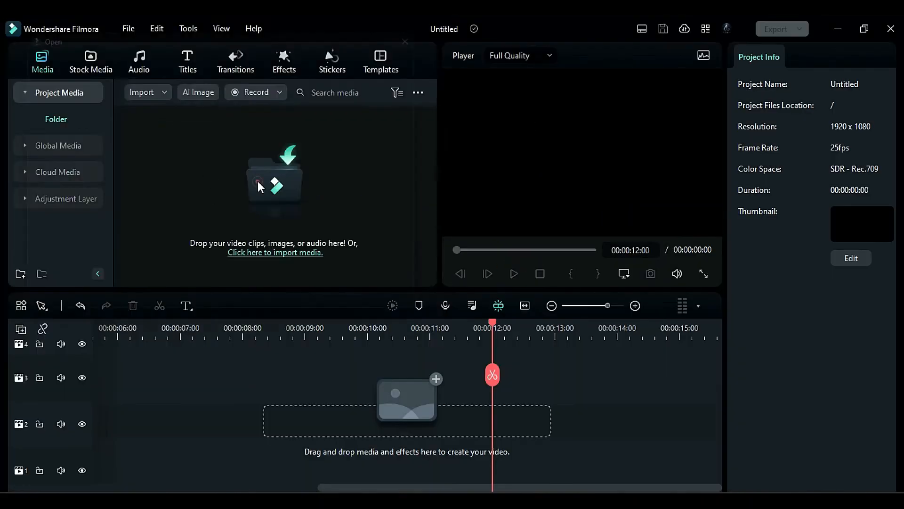
- Import the Event opener video with the DJ, fireworks and production ID-4916768 clips, without creating proxy files
key("ctrl+i")
double_click(179, 125)
left_click(323, 105)
scroll(307, 205, "down", 2)
scroll(307, 204, "down", 2)
left_click(396, 175, "ctrl")
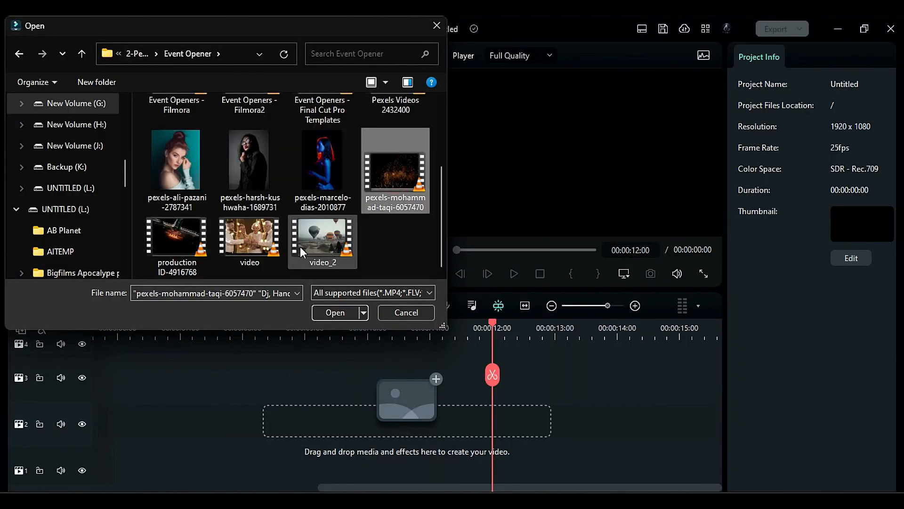
left_click(243, 245, "ctrl")
left_click(179, 245, "ctrl")
left_click(335, 313)
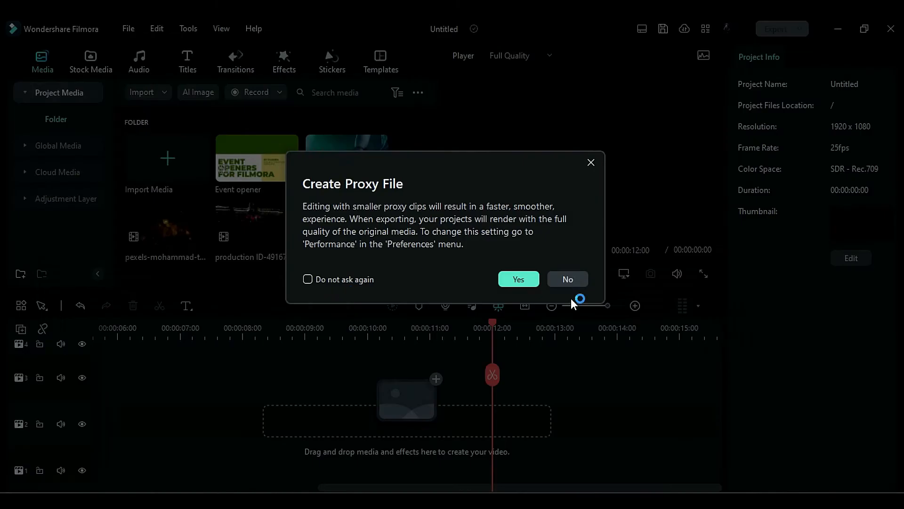
left_click(568, 280)
- Place the Event opener video on track 3 and the DJ clip beneath it on track 2, both from the timeline start
left_click(367, 239)
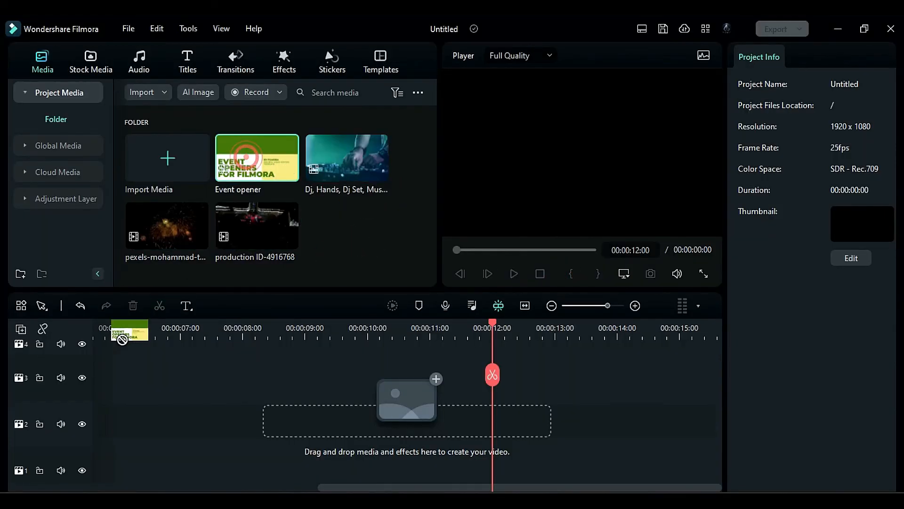
left_click_drag(123, 339, 92, 401)
left_click_drag(518, 335, 478, 409)
left_click_drag(348, 158, 94, 436)
- Split the DJ clip at 00:00:06:03 and delete the part after the cut
left_click_drag(479, 323, 474, 325)
left_click(474, 375)
left_click(509, 439)
key("Delete")
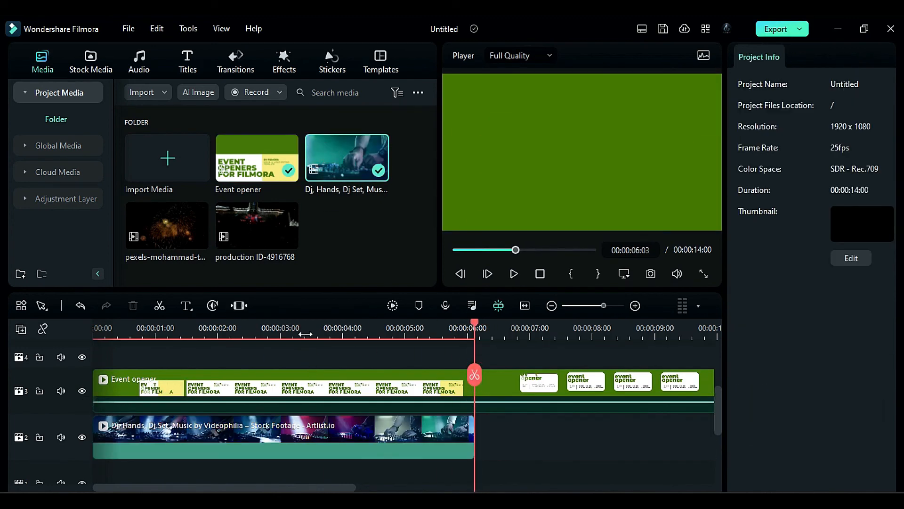
- Turn on Chroma Key for the Event opener clip to reveal the footage beneath its green areas
left_click(305, 334)
left_click(335, 384)
left_click(837, 86)
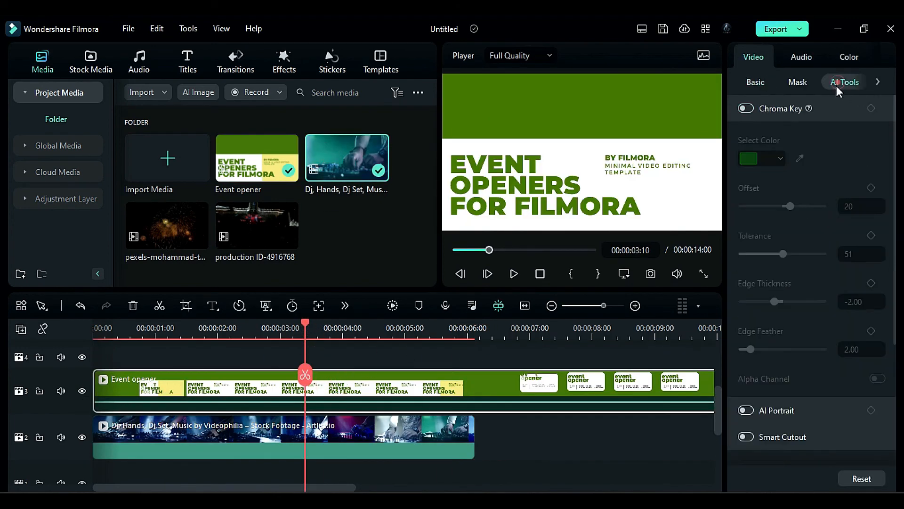
left_click(747, 108)
- Place the production ID-4916768 clip directly after the DJ clip and cut off everything beyond 00:00:10:00
left_click_drag(234, 226, 306, 394)
left_click_drag(308, 390, 360, 390)
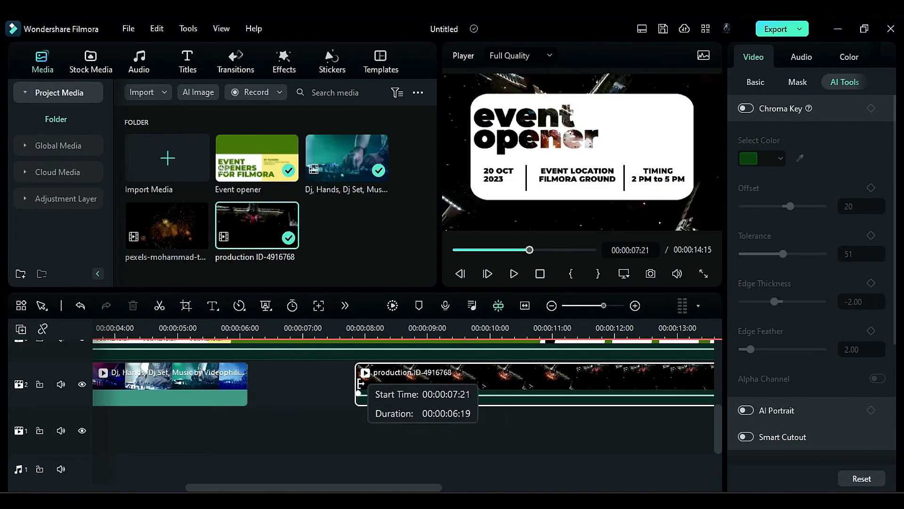
left_click_drag(414, 390, 306, 391)
left_click(488, 331)
left_click_drag(488, 331, 491, 338)
left_click(490, 375)
key("Delete")
- Add the fireworks clip after the production clip on track 2 and cut off everything beyond 00:00:14:00
left_click_drag(167, 225, 492, 442)
left_click_drag(280, 487, 357, 487)
left_click(404, 331)
left_click(403, 375)
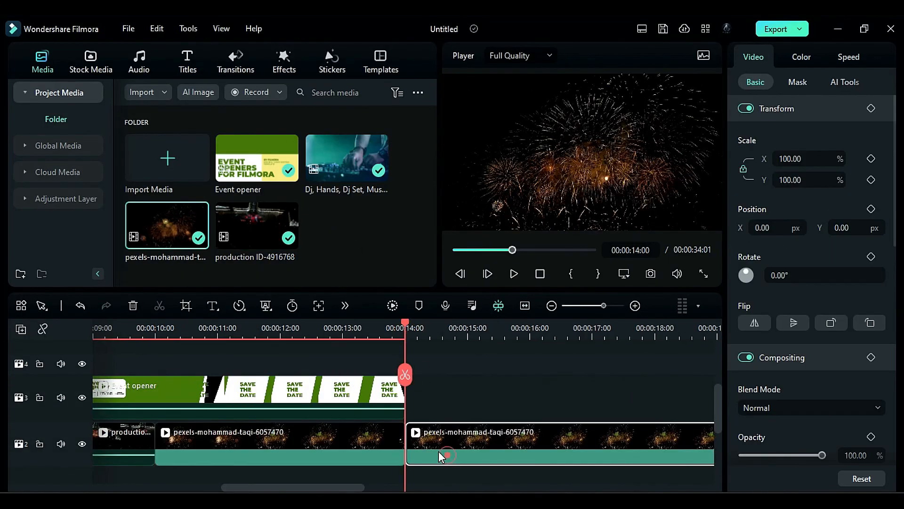
key("Delete")
- Add the S-Log 03 effect from the favourites above the Event opener clip and stretch it across the opener
left_click_drag(556, 487, 434, 483)
left_click(105, 330)
left_click(284, 62)
left_click(62, 94)
scroll(359, 222, "down", 12)
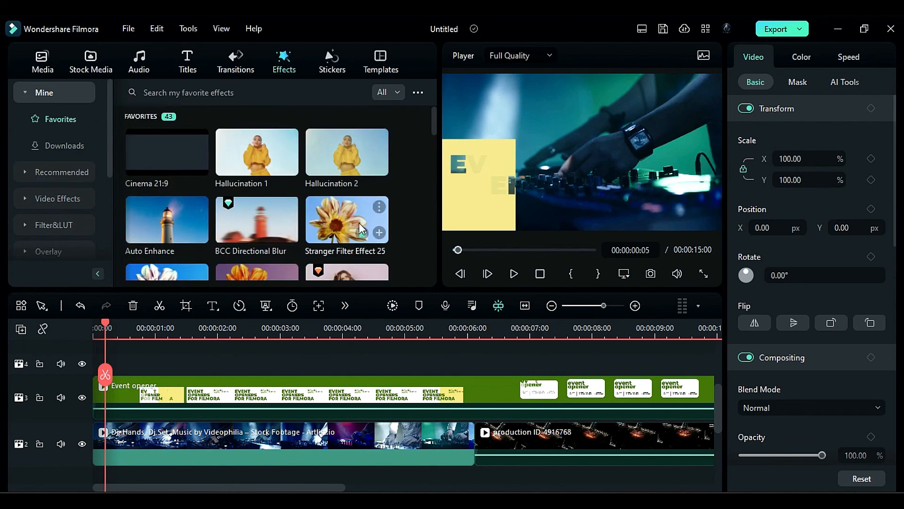
scroll(360, 243, "up", 5)
left_click_drag(254, 238, 105, 366)
left_click_drag(405, 369, 218, 397)
left_click_drag(518, 487, 189, 487)
- Add the Sharpen effect above S-Log 03 and stretch it across the opener
scroll(255, 218, "down", 5)
scroll(254, 218, "down", 2)
left_click_drag(347, 233, 104, 395)
mouse_move(404, 390)
left_mouse_down()
mouse_move(600, 388)
mouse_move(388, 384)
left_mouse_up()
left_click_drag(471, 487, 242, 487)
- Render the timeline preview and play the opener
left_click(392, 305)
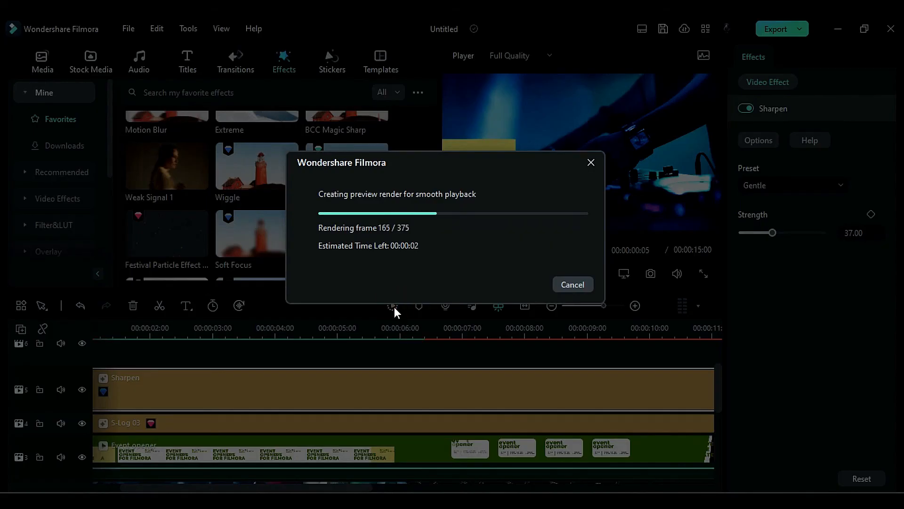
left_click(514, 273)
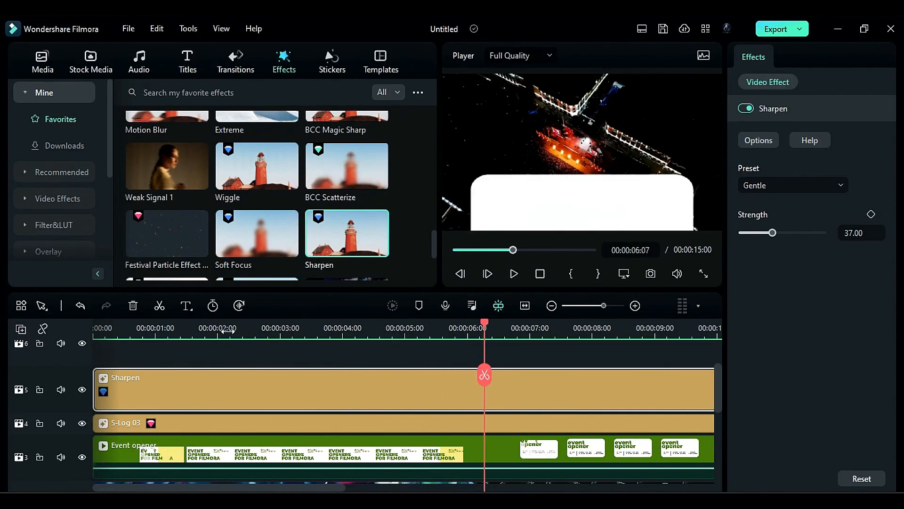
- Set the Event opener clip's Chroma Key tolerance to 40, edge thickness to 0.08 and edge feather to 0, and render and play the preview
left_click(317, 438)
left_click_drag(772, 256, 776, 257)
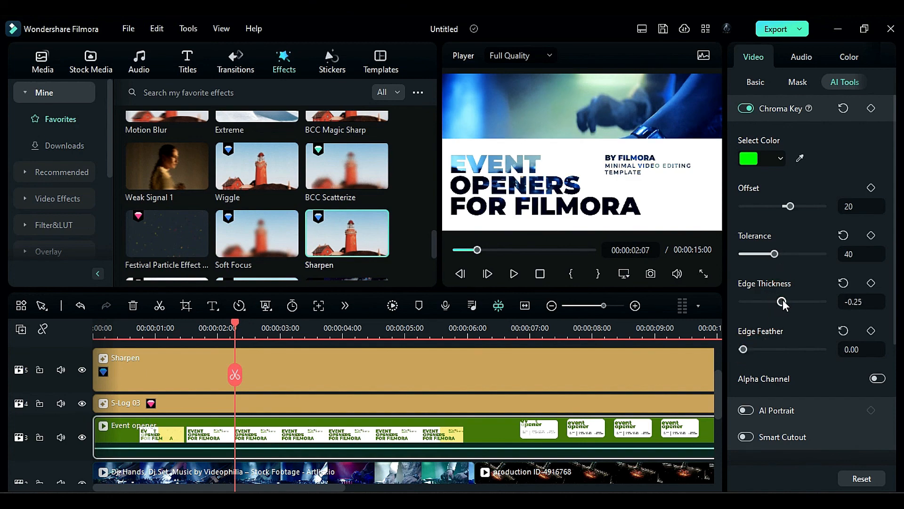
left_click(393, 305)
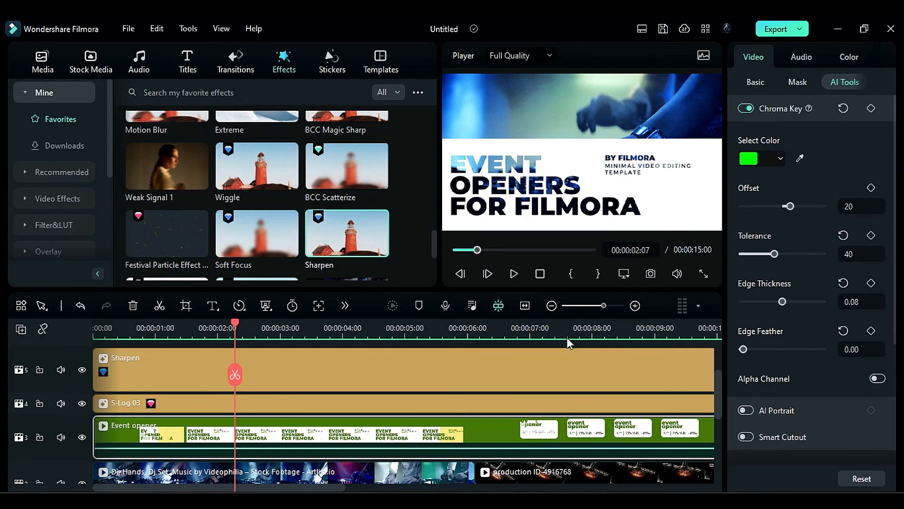
left_click(514, 274)
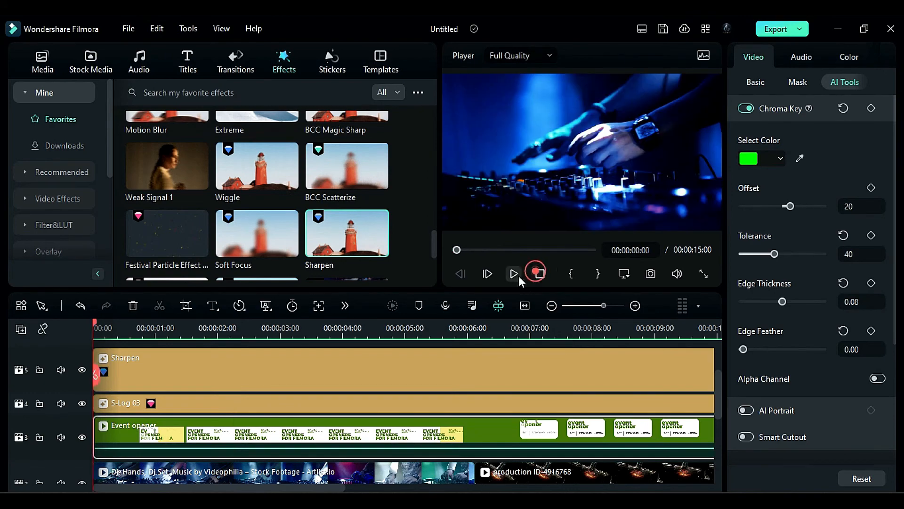